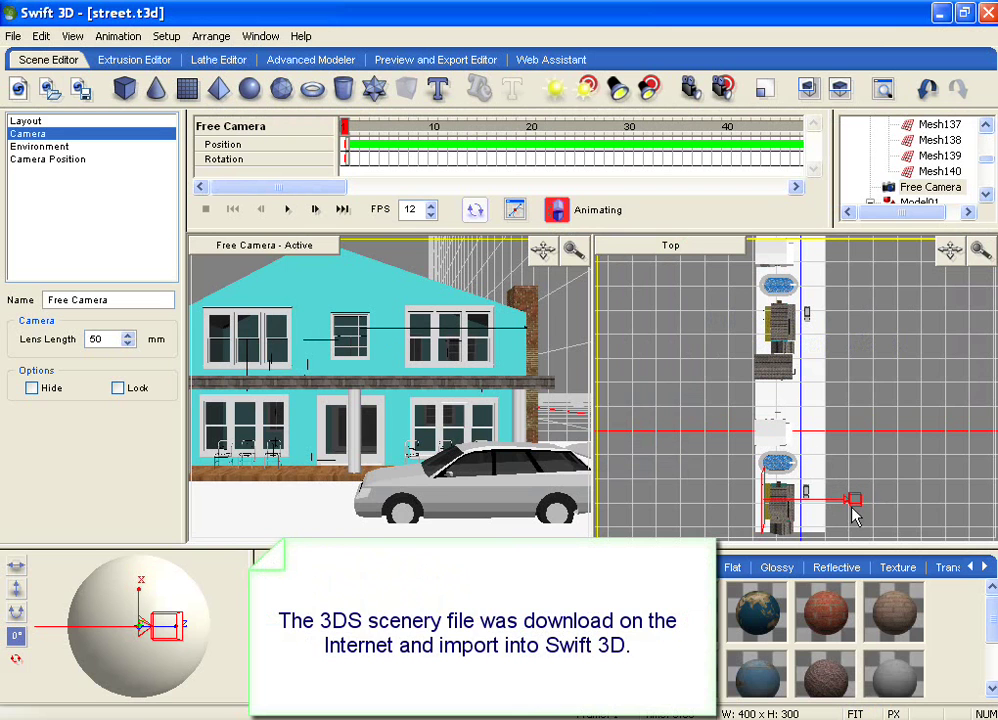
- Review the free camera's animated movement along the street by scrubbing the timeline through to frame 100
{"action": "left_click", "coordinate": [435, 136]}
{"action": "left_click", "coordinate": [532, 136]}
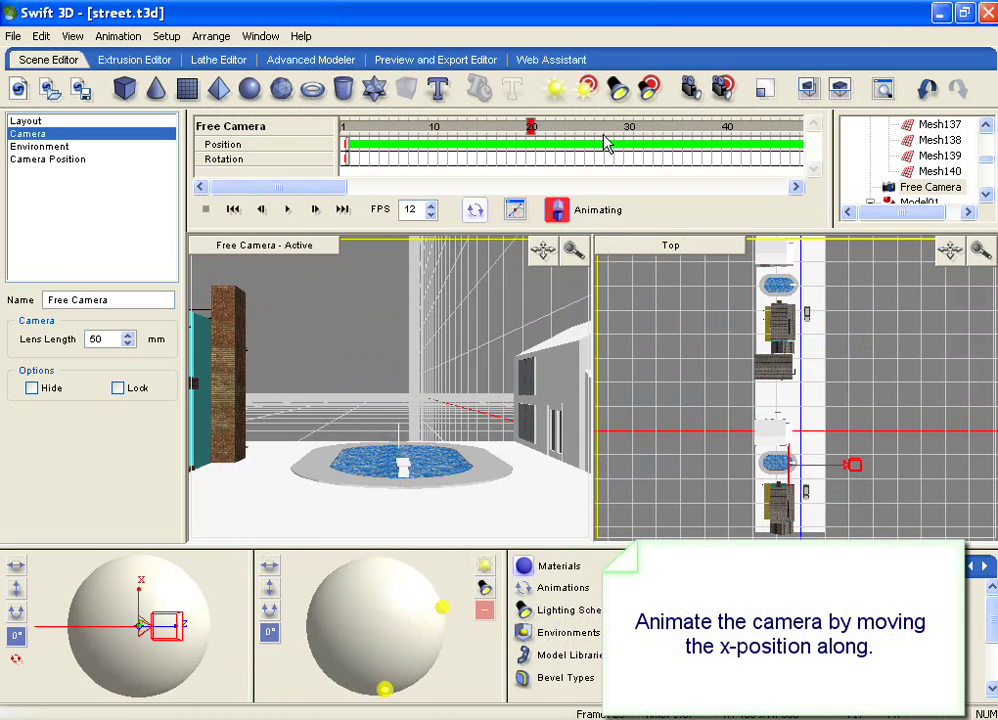
{"action": "left_click", "coordinate": [629, 133]}
{"action": "left_click", "coordinate": [728, 136]}
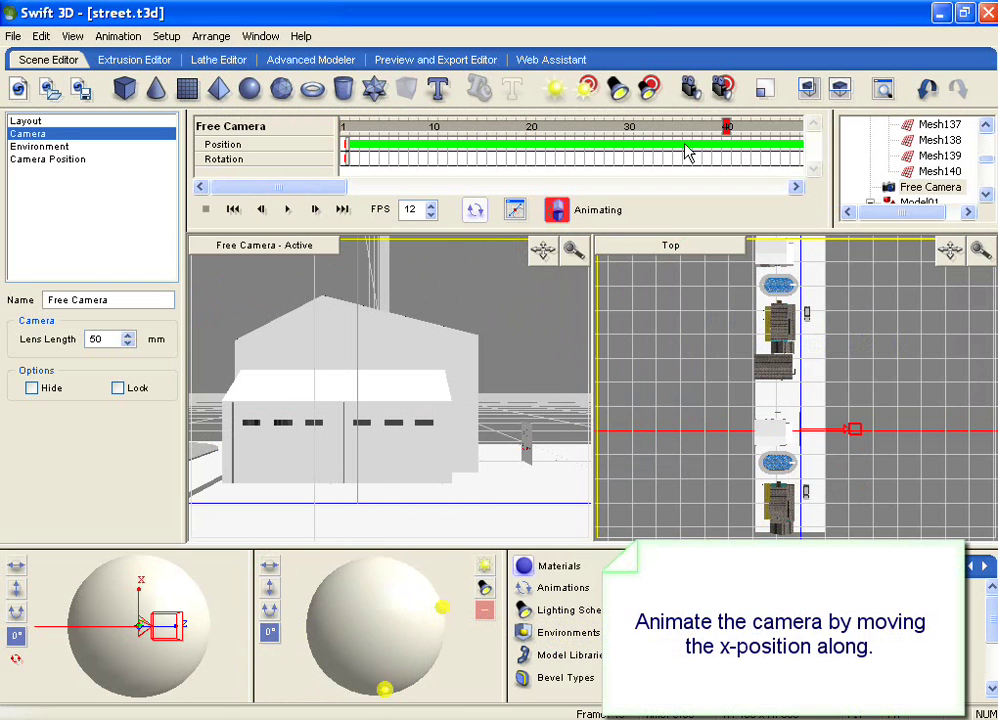
{"action": "left_click_drag", "start_coordinate": [327, 190], "coordinate": [508, 196]}
{"action": "left_click", "coordinate": [630, 130]}
{"action": "mouse_move", "coordinate": [533, 140]}
{"action": "left_mouse_down"}
{"action": "mouse_move", "coordinate": [524, 128]}
{"action": "mouse_move", "coordinate": [633, 126]}
{"action": "left_mouse_up"}
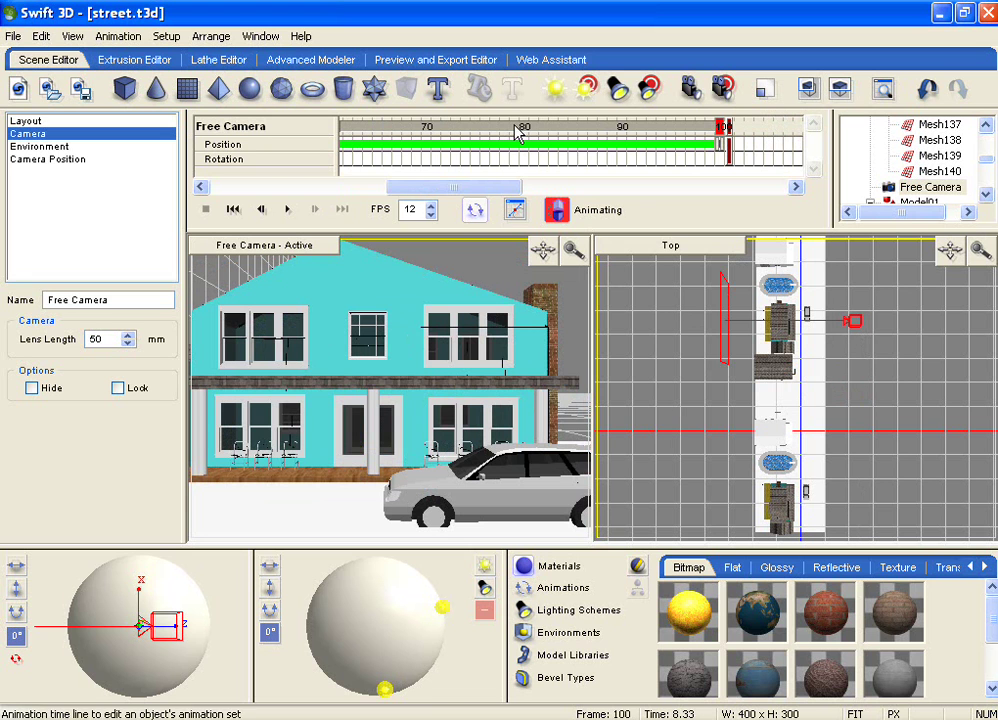
- Render only frame 1 of the street animation in the Preview and Export Editor
{"action": "left_click", "coordinate": [434, 62]}
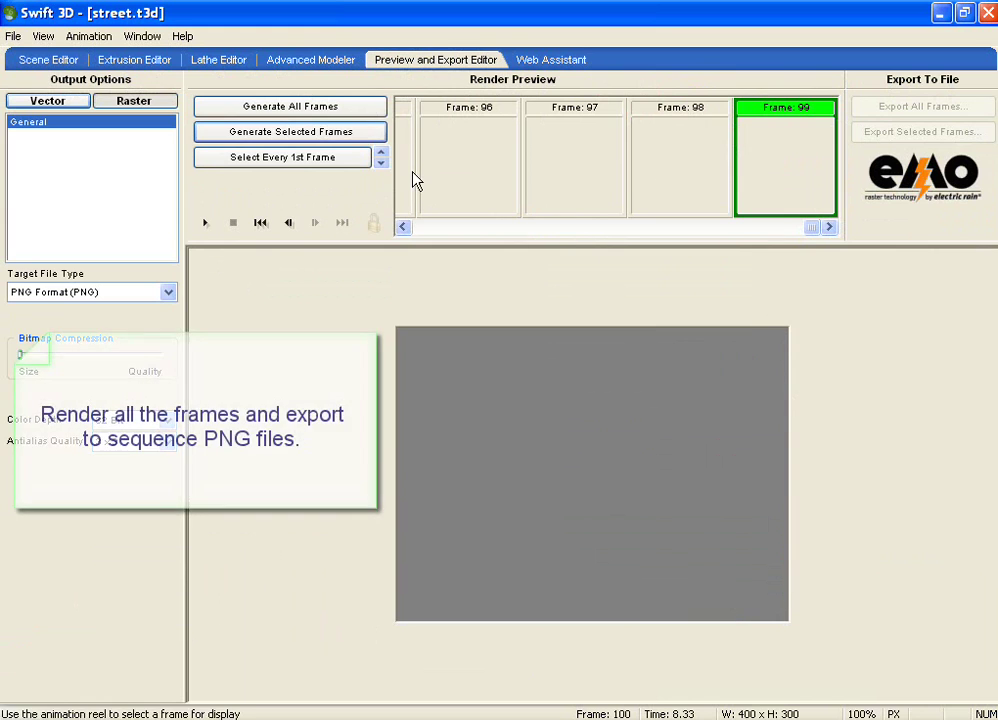
{"action": "left_click_drag", "start_coordinate": [813, 230], "coordinate": [405, 228]}
{"action": "left_click", "coordinate": [449, 174]}
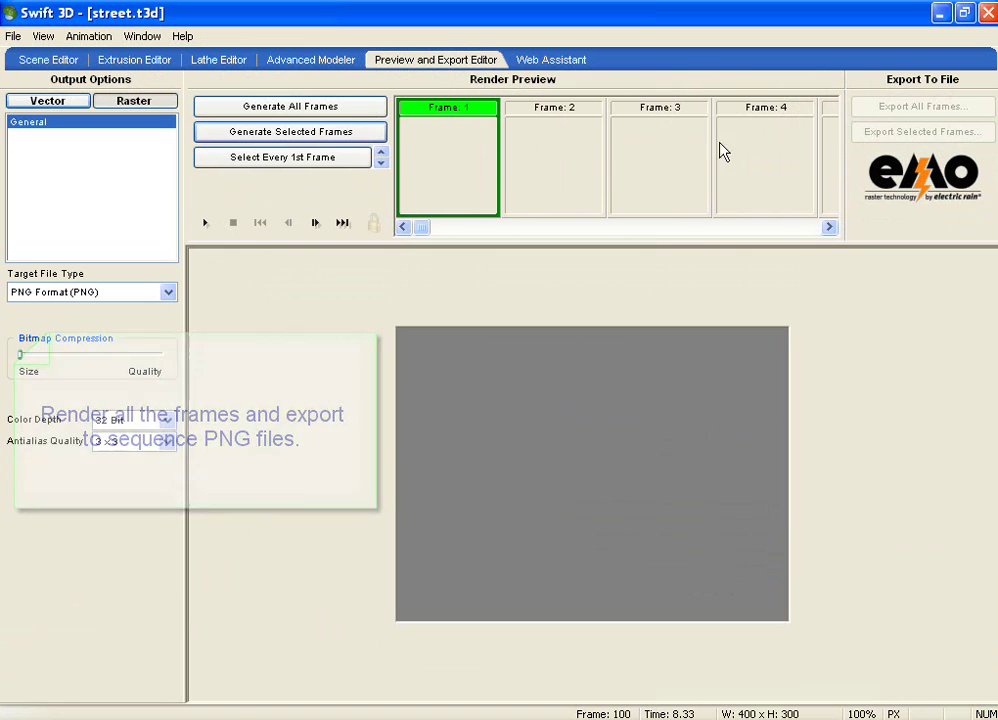
{"action": "left_click", "coordinate": [335, 138]}
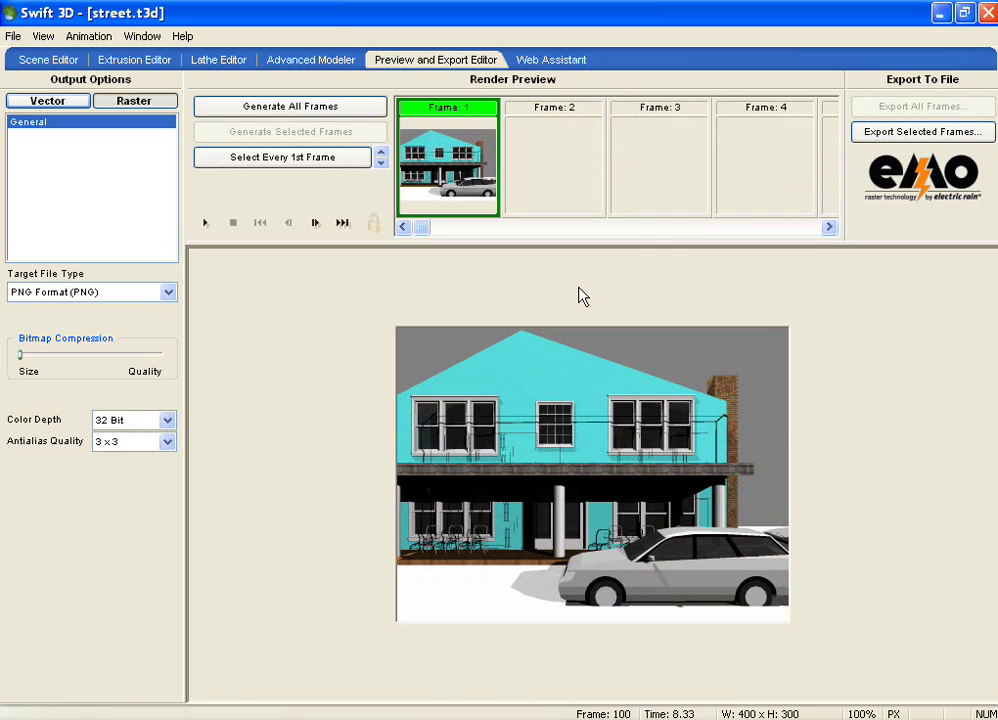
- Look at the PNG sequence in the Street PNG Files folder through the selected-frame export, without saving
{"action": "mouse_move", "coordinate": [425, 228]}
{"action": "left_mouse_down"}
{"action": "mouse_move", "coordinate": [815, 230]}
{"action": "mouse_move", "coordinate": [413, 230]}
{"action": "left_mouse_up"}
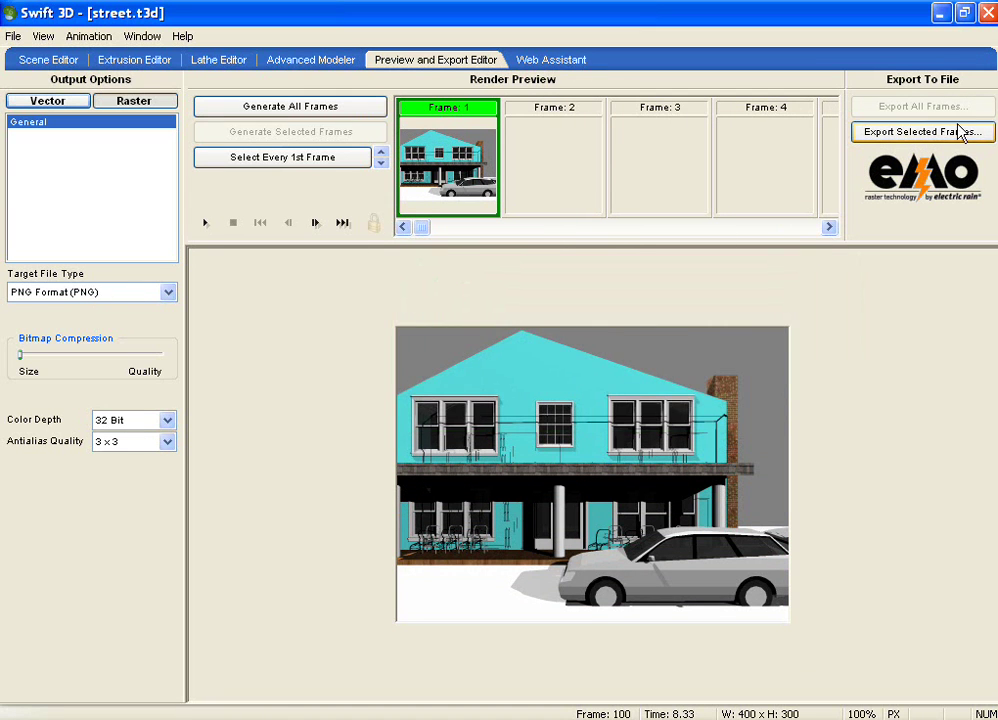
{"action": "left_click", "coordinate": [921, 136]}
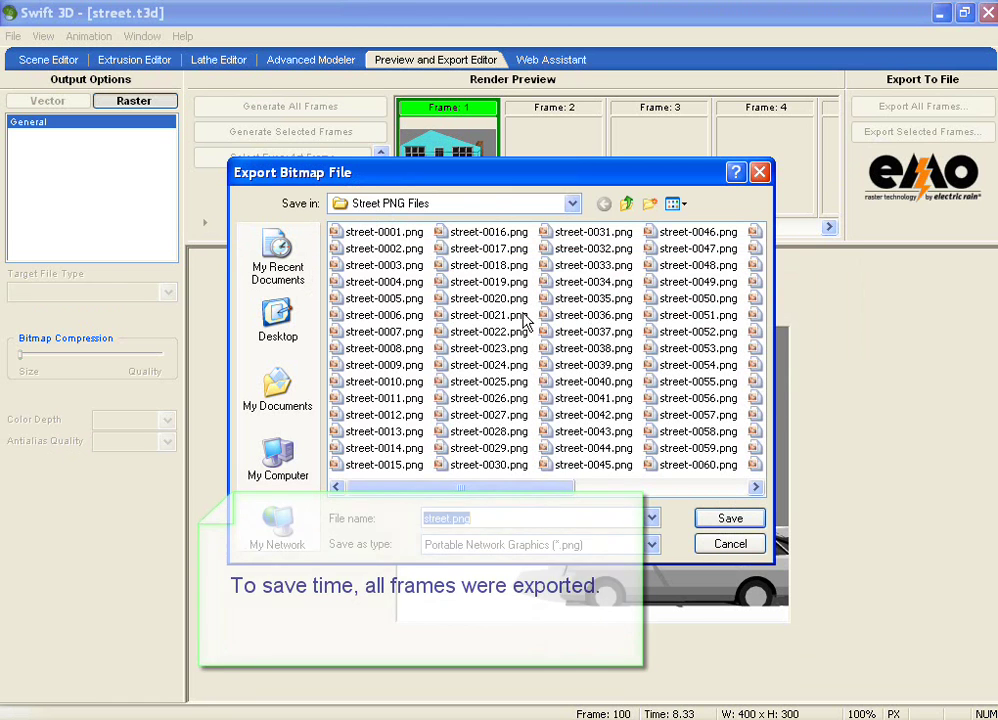
{"action": "left_click", "coordinate": [731, 545]}
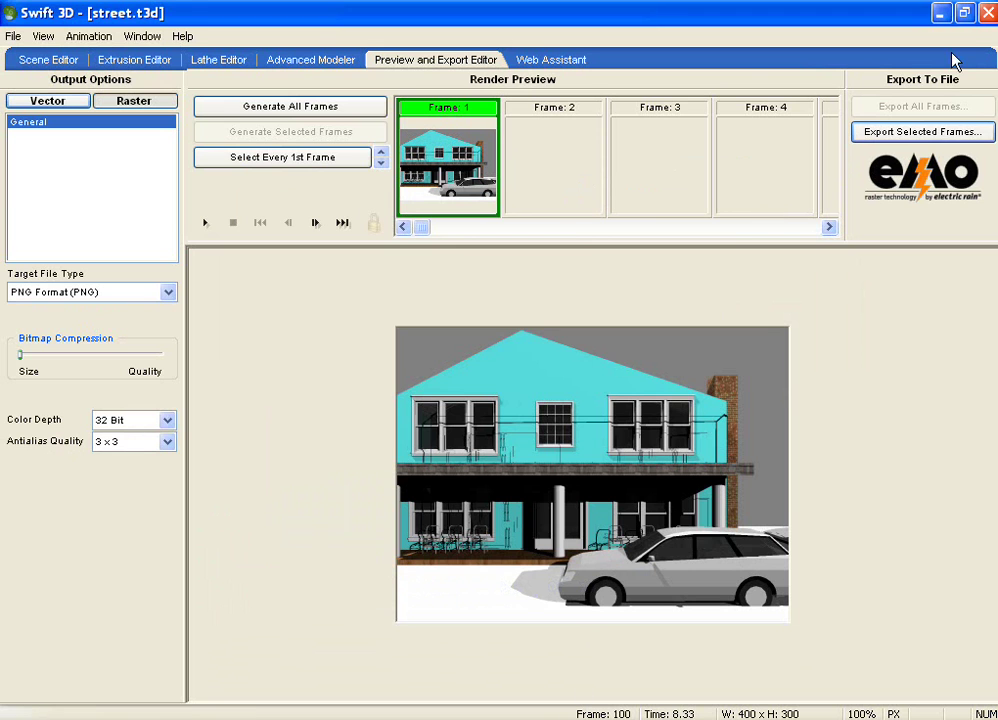
- Switch to Flash, rename Layer 2 as Street and lock the Sky layer
{"action": "left_click", "coordinate": [941, 13]}
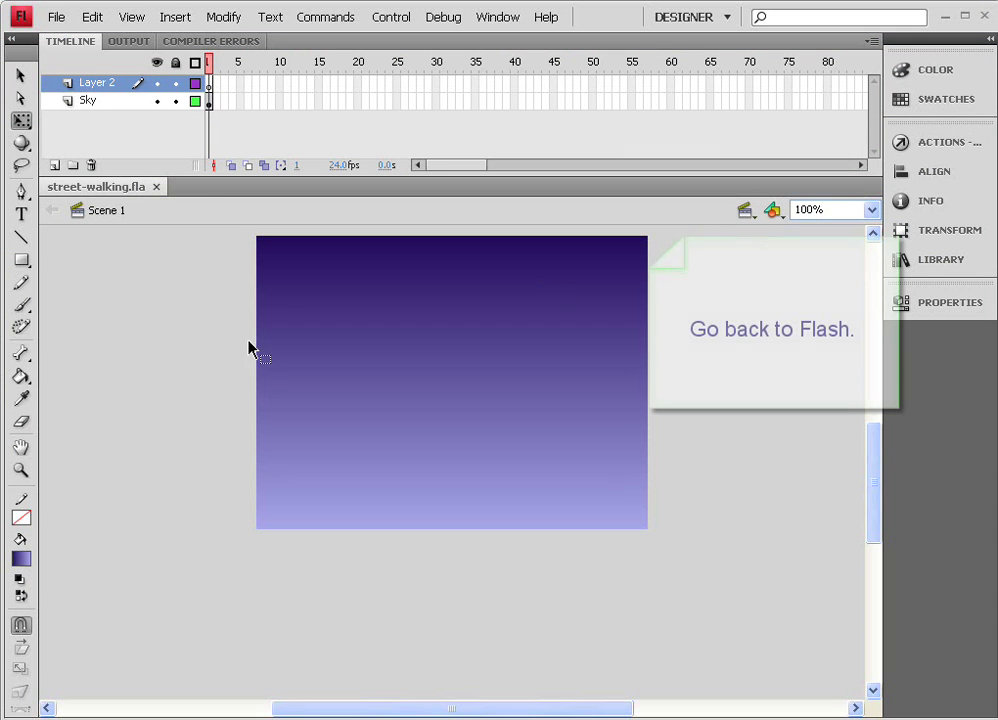
{"action": "double_click", "coordinate": [89, 84]}
{"action": "type", "text": "Street"}
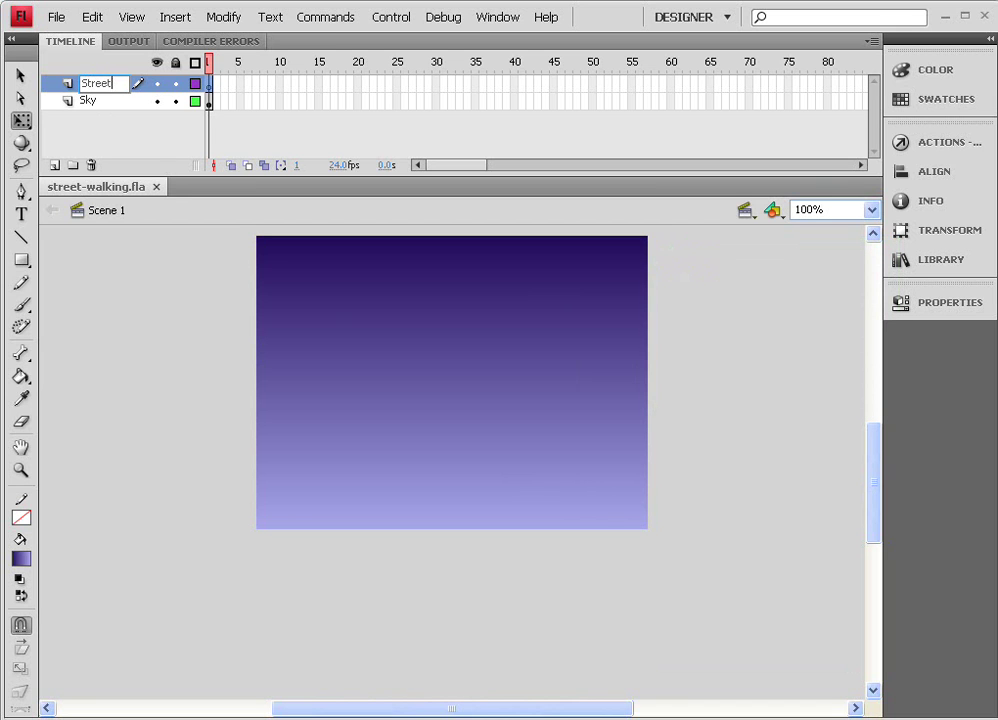
{"action": "key", "text": "Return"}
{"action": "left_click", "coordinate": [175, 101]}
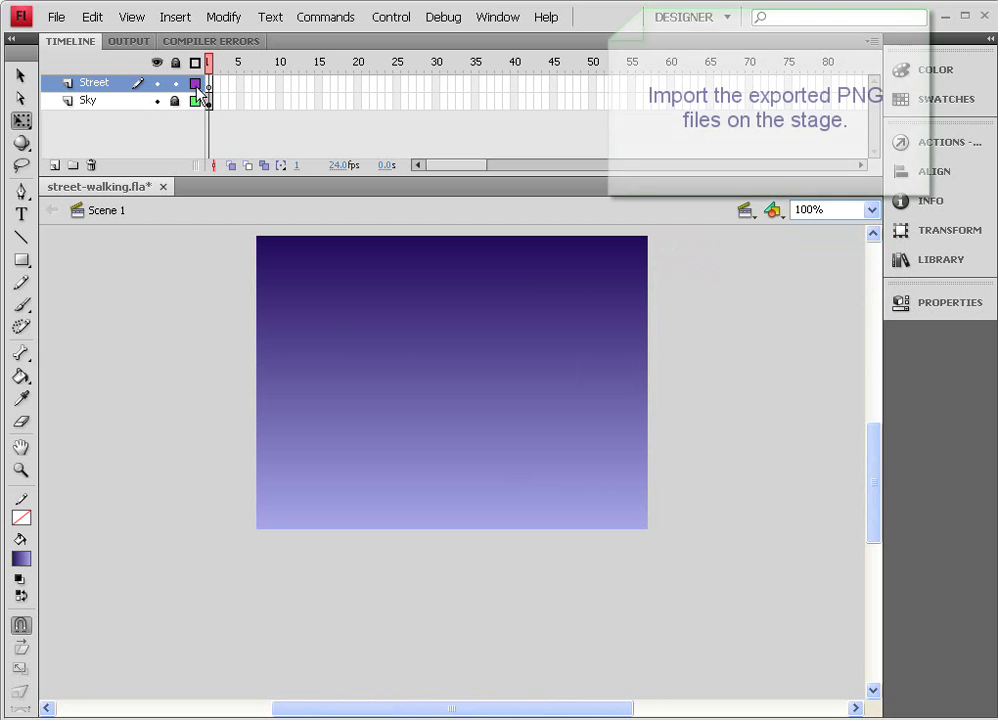
- Import the whole image sequence starting with street-0001.png from the Street PNG Files folder onto the stage in the Street layer
{"action": "left_click", "coordinate": [58, 19]}
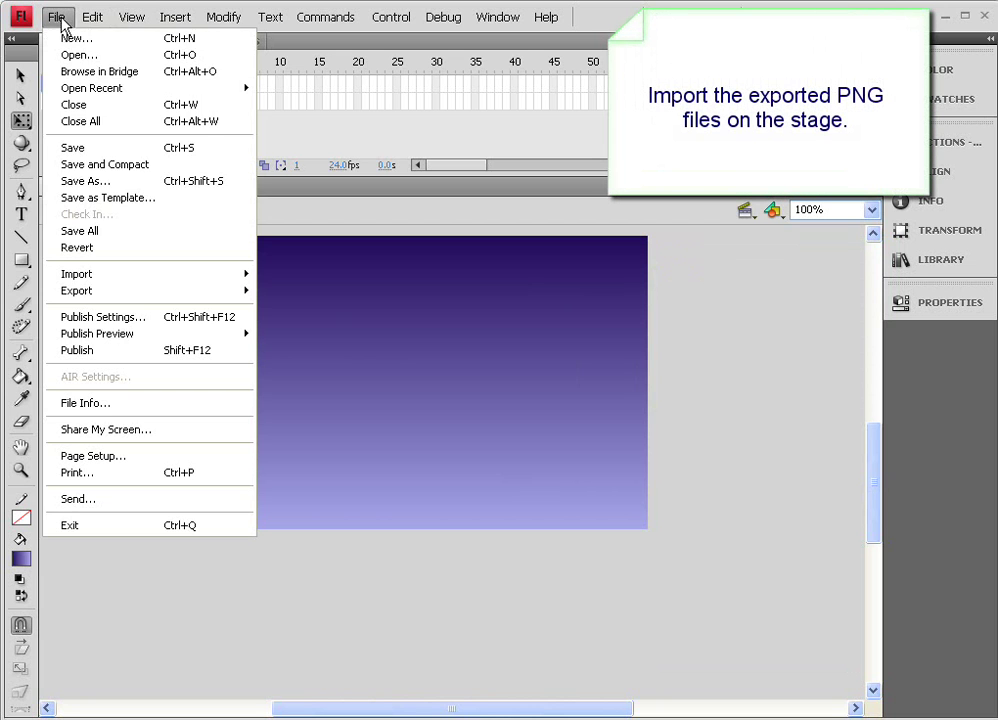
{"action": "left_click", "coordinate": [302, 274]}
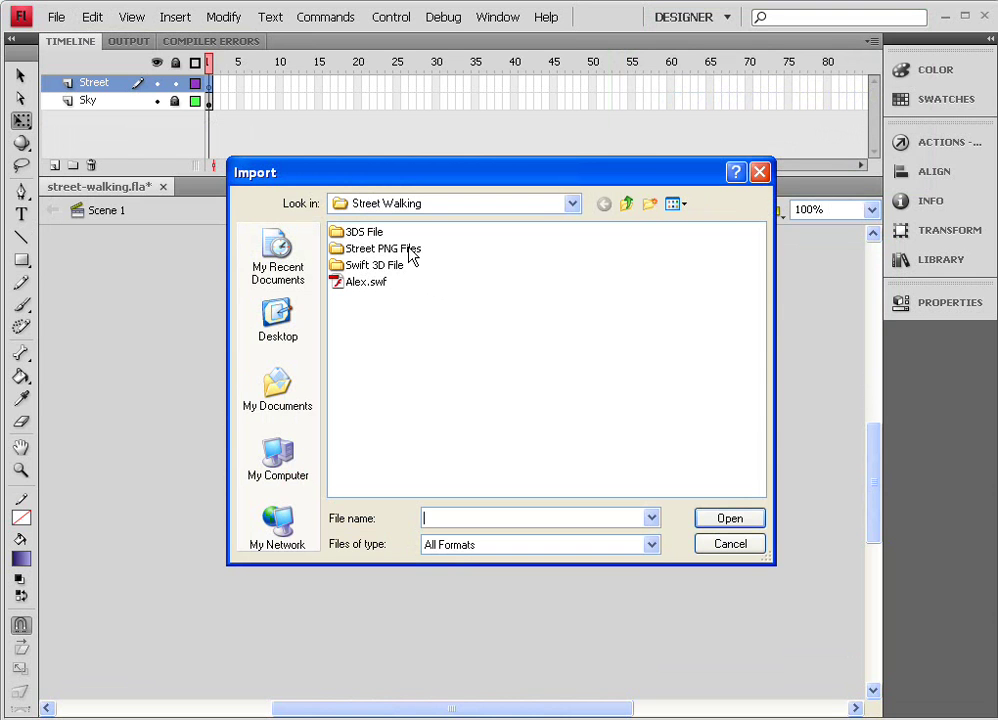
{"action": "double_click", "coordinate": [383, 248]}
{"action": "left_click", "coordinate": [380, 232]}
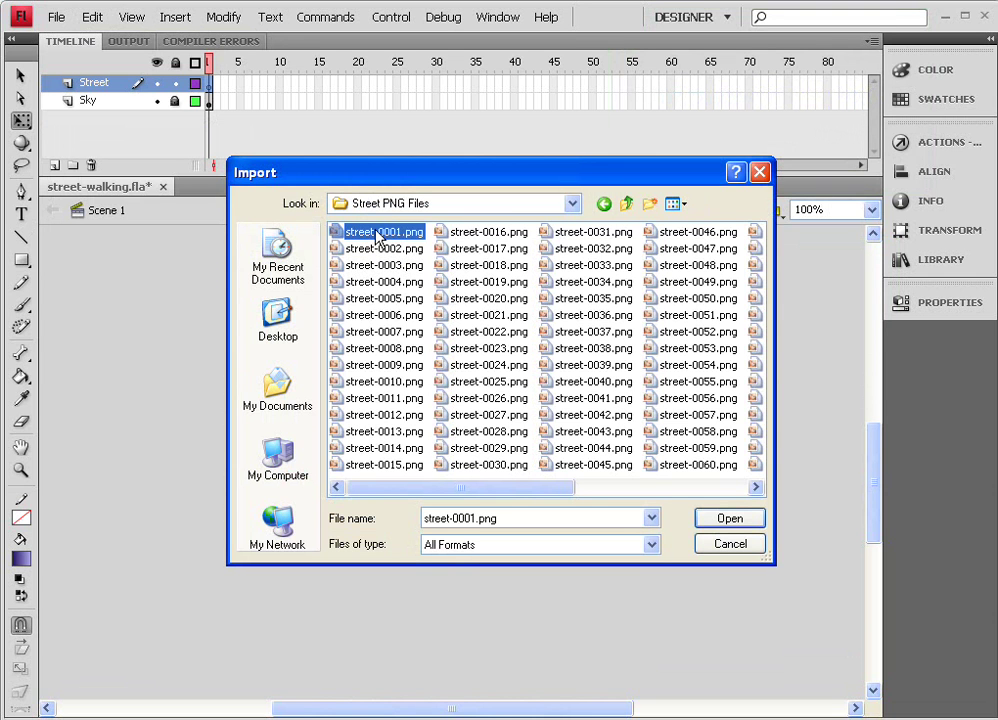
{"action": "left_click", "coordinate": [710, 519]}
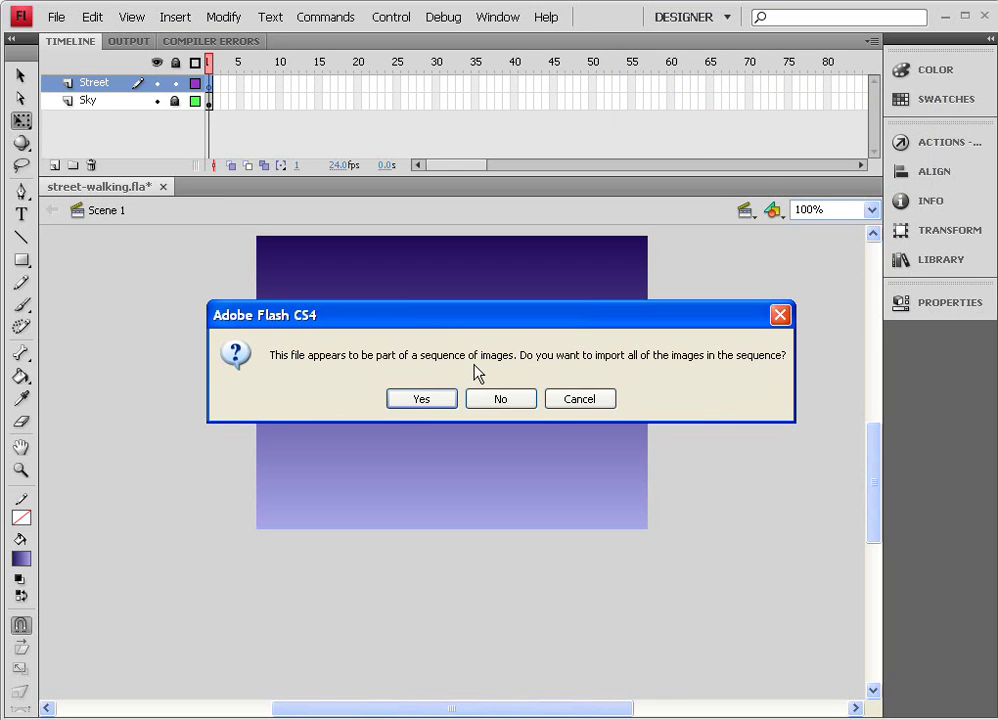
{"action": "left_click", "coordinate": [421, 399]}
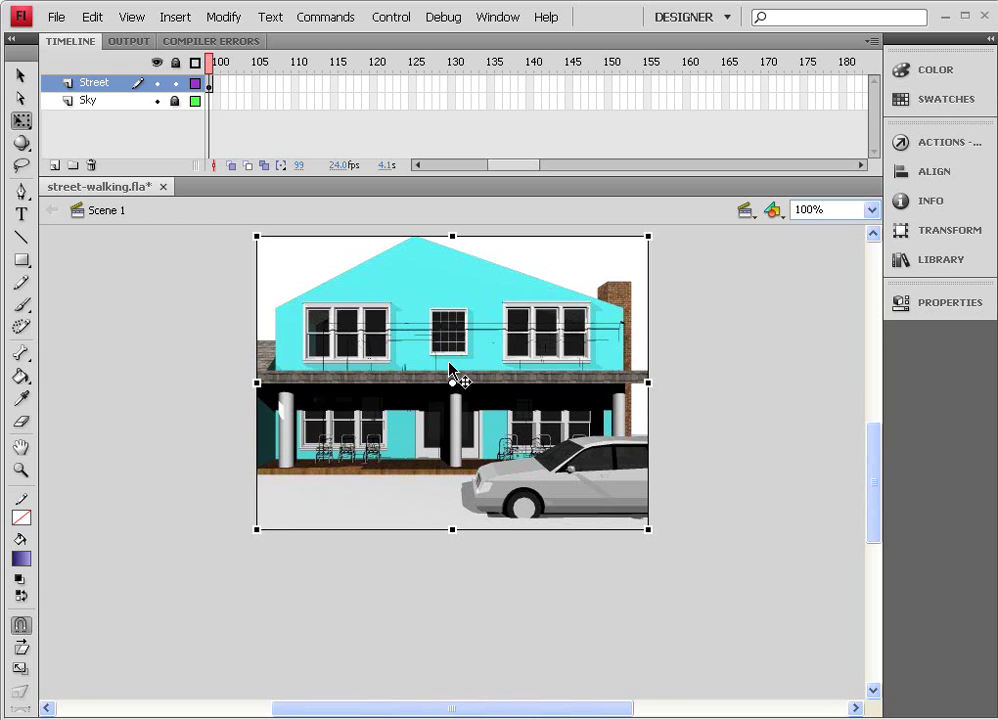
- Extend the Sky layer to frame 99 by inserting a frame there
{"action": "left_click_drag", "start_coordinate": [515, 177], "coordinate": [492, 172]}
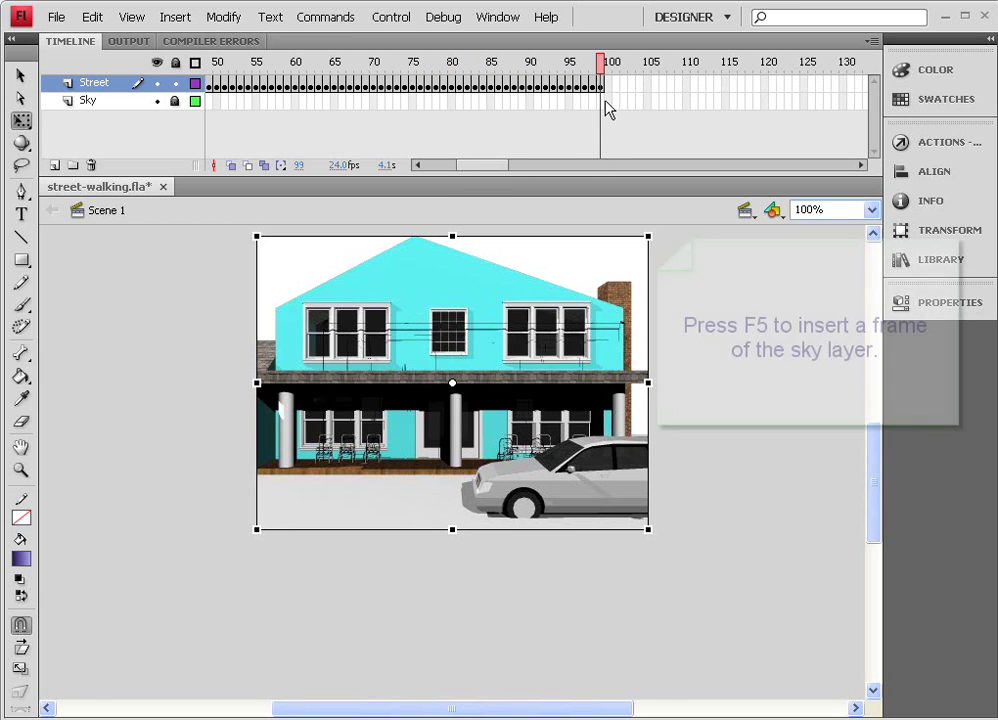
{"action": "left_click", "coordinate": [601, 102]}
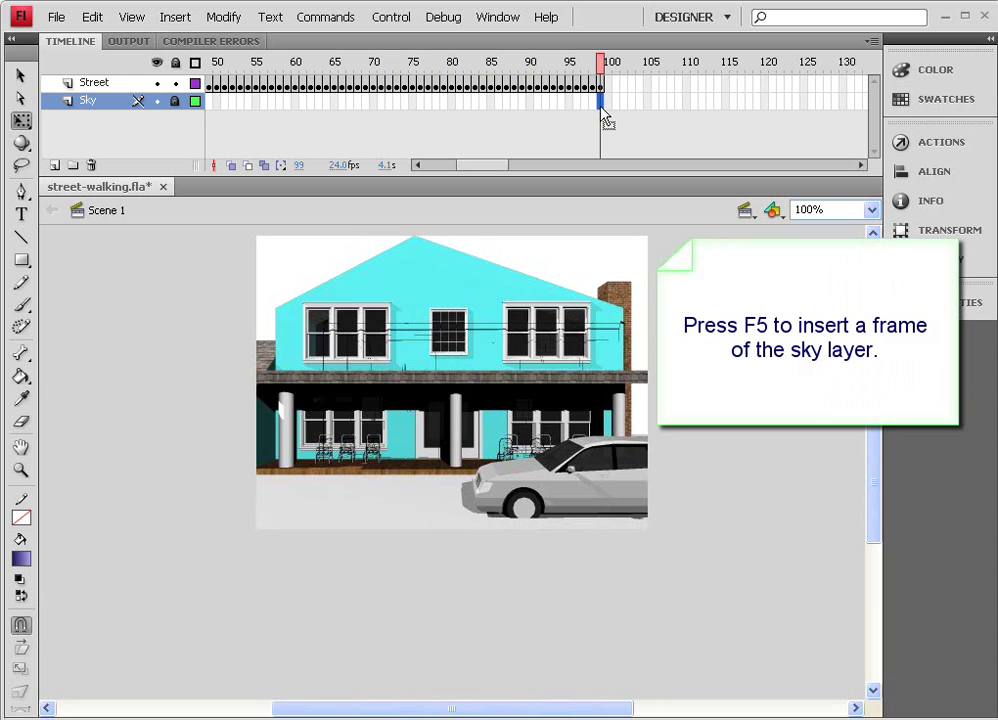
{"action": "key", "text": "F5"}
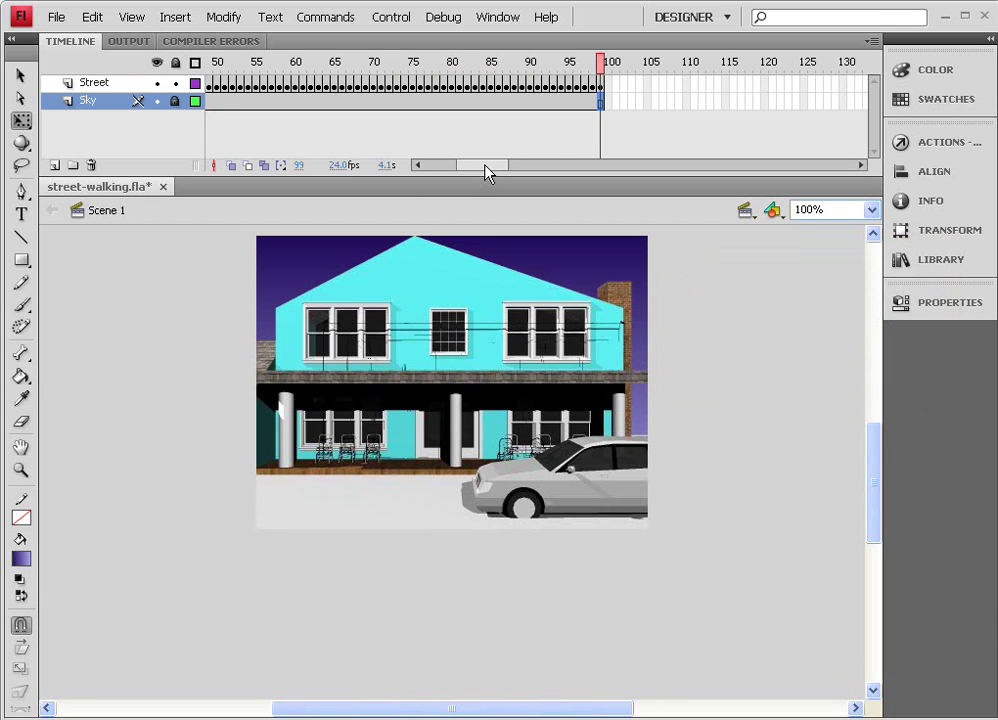
- Scrub the first few timeline frames, go back to frame 1 and test the movie to check the scenery's speed
{"action": "left_click_drag", "start_coordinate": [485, 166], "coordinate": [416, 167]}
{"action": "left_click", "coordinate": [210, 64]}
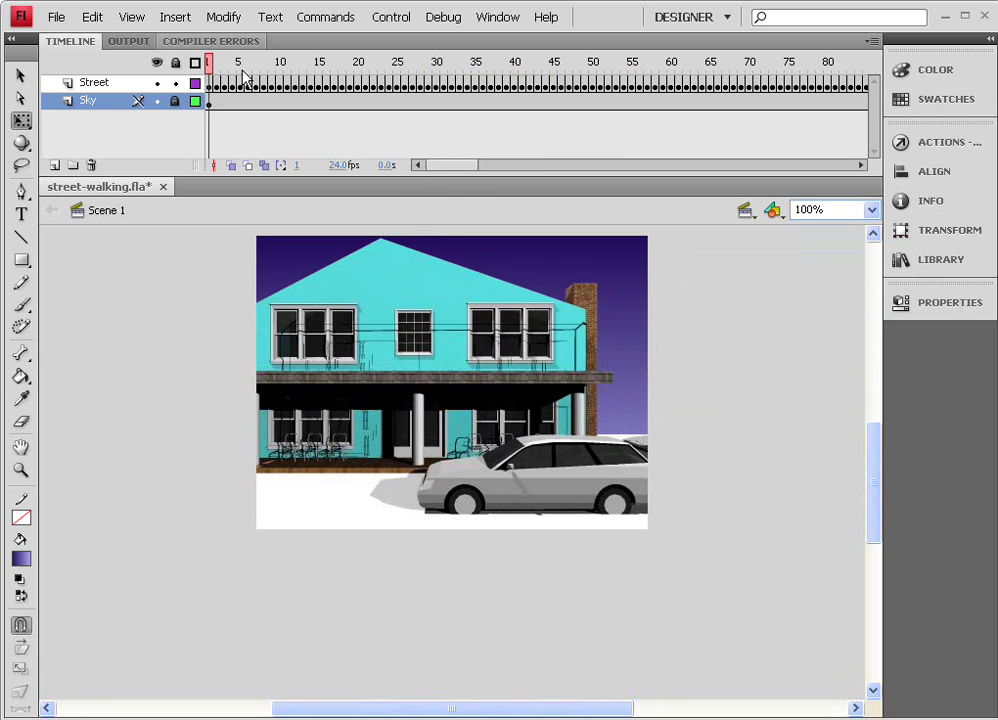
{"action": "left_click_drag", "start_coordinate": [210, 64], "coordinate": [241, 68]}
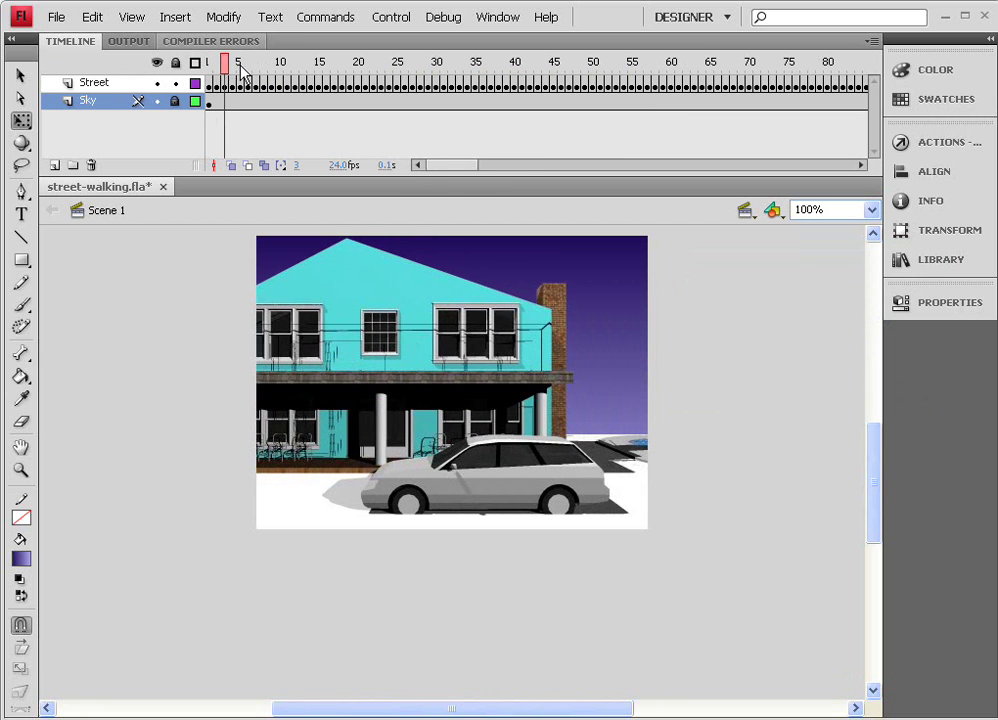
{"action": "left_click", "coordinate": [211, 70]}
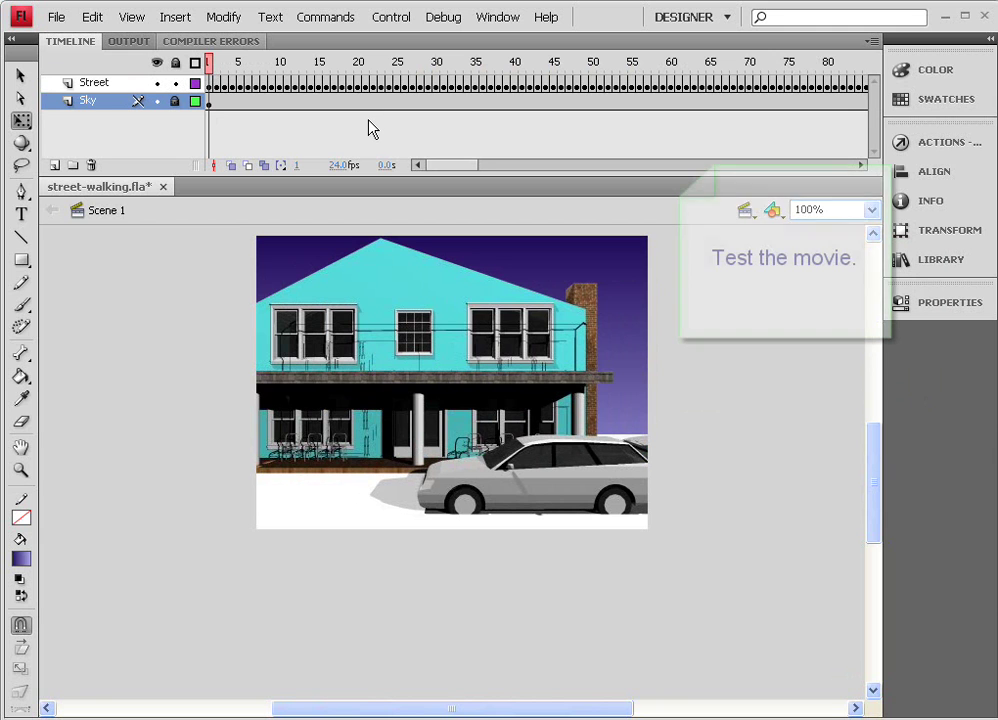
{"action": "left_click", "coordinate": [397, 24]}
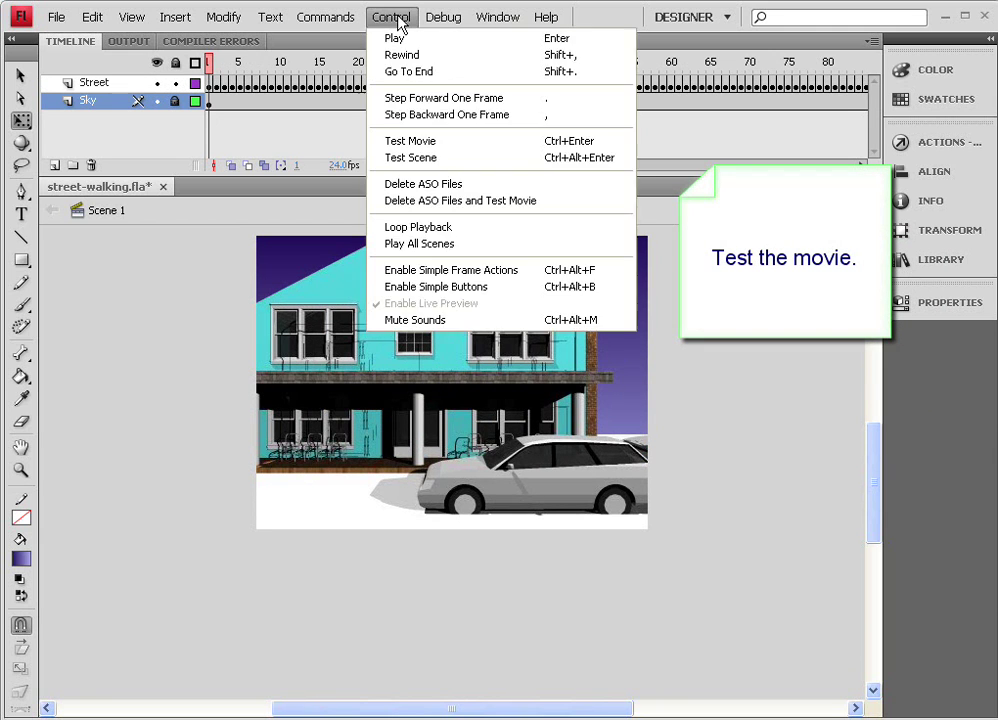
{"action": "left_click", "coordinate": [432, 141]}
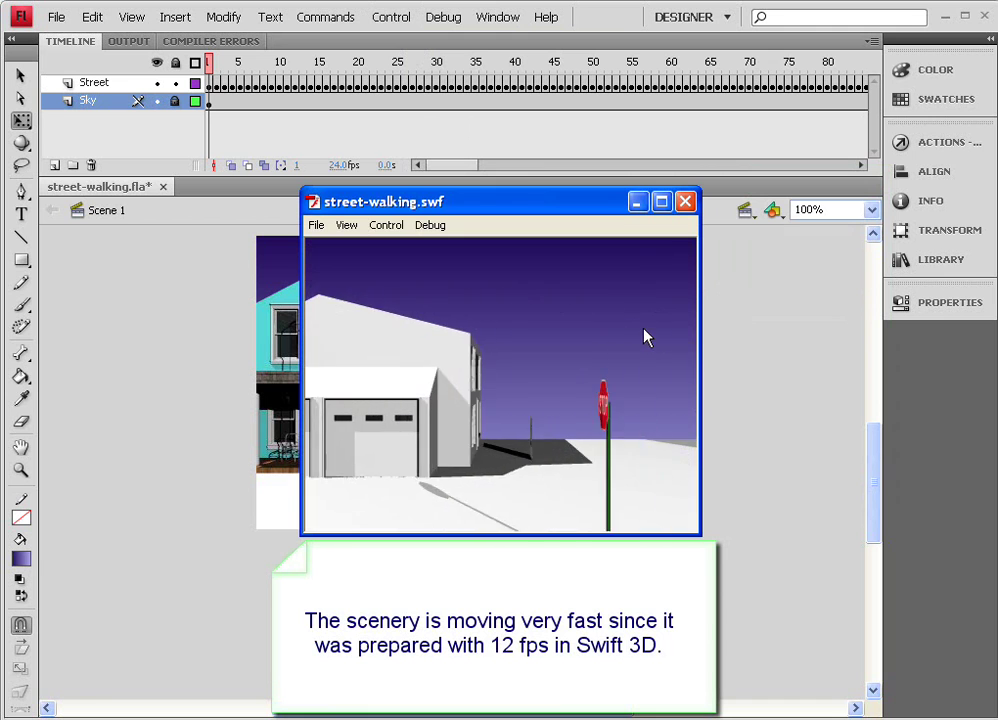
{"action": "left_click", "coordinate": [686, 202]}
- Set the document's frame rate to 12 fps and test the movie again
{"action": "left_click", "coordinate": [340, 165]}
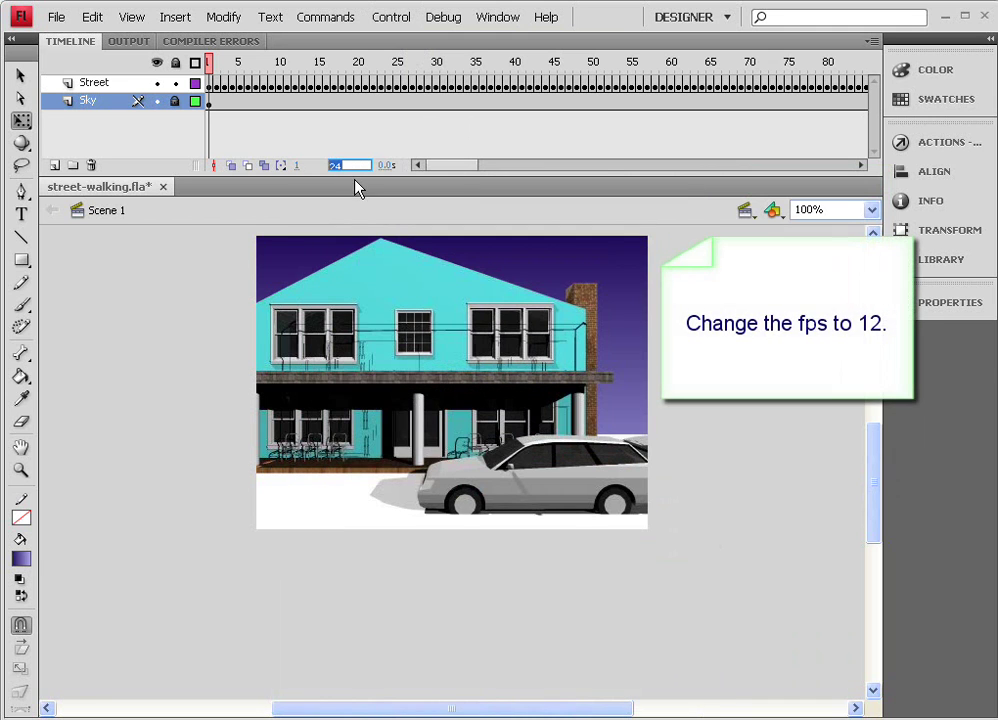
{"action": "type", "text": "12.0 fps"}
{"action": "left_click", "coordinate": [391, 17]}
{"action": "left_click", "coordinate": [423, 145]}
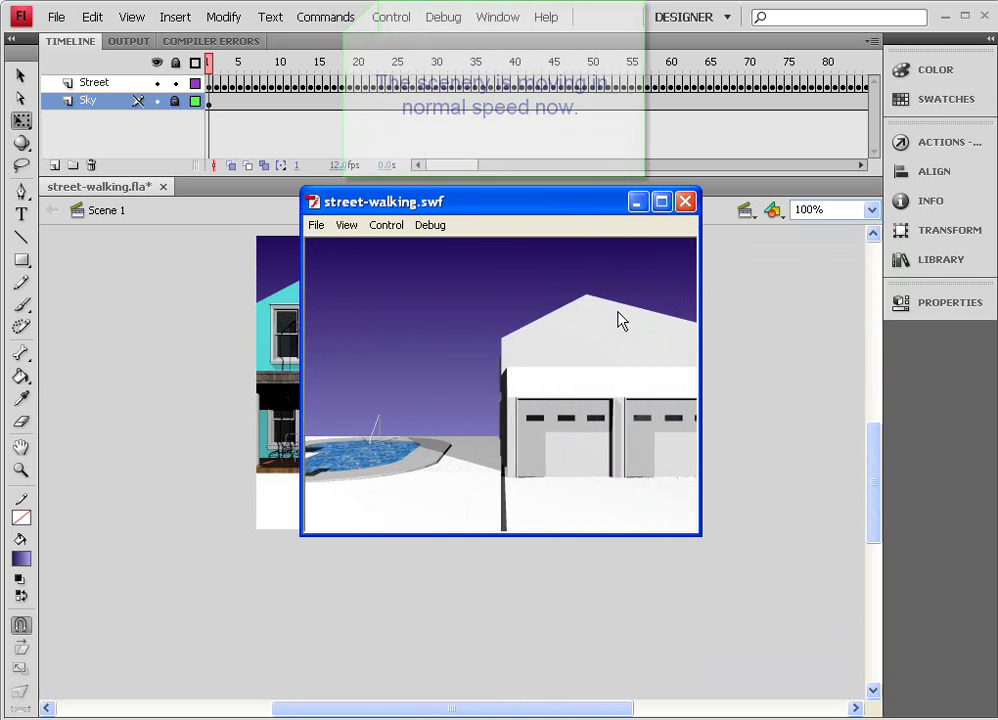
{"action": "left_click", "coordinate": [686, 204]}
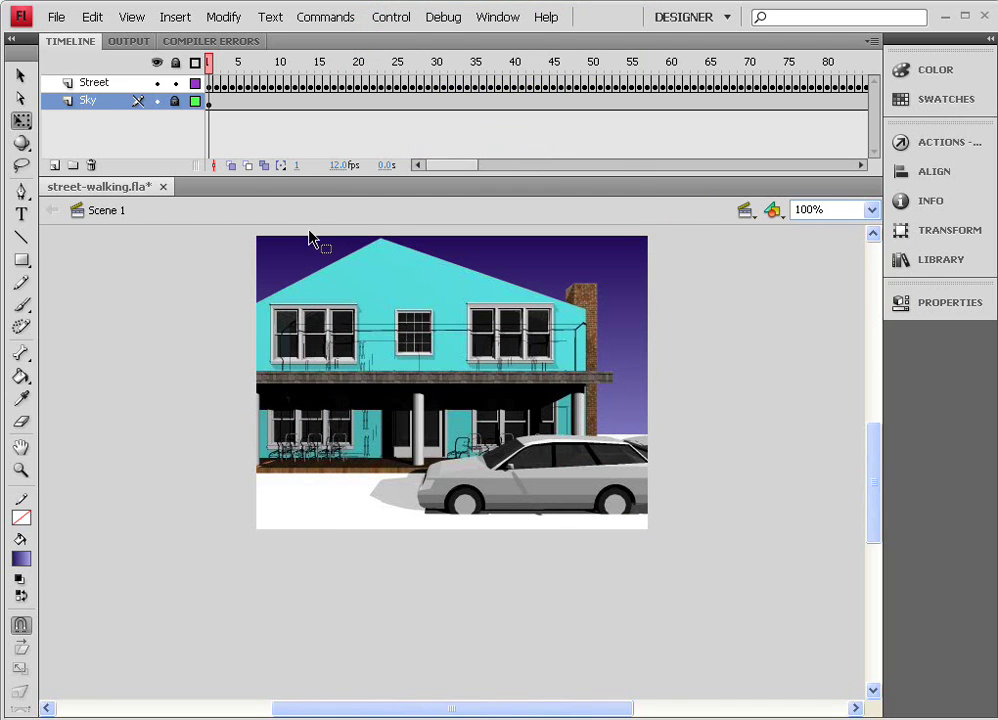
- Lock the Street layer and add a new layer named Walking above it
{"action": "left_click", "coordinate": [55, 166]}
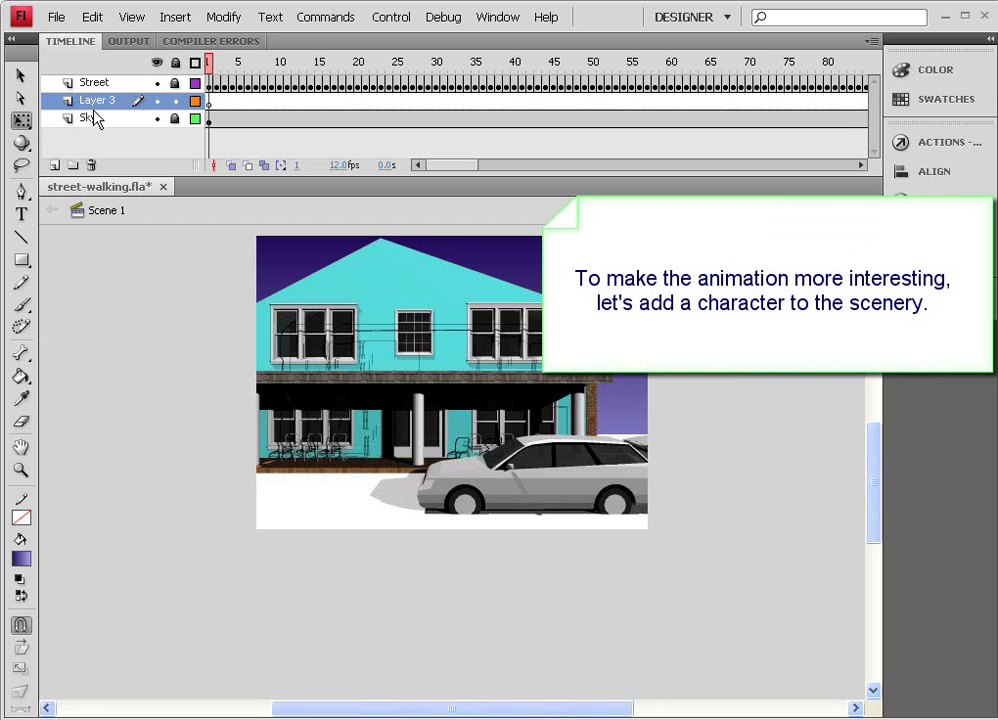
{"action": "left_click_drag", "start_coordinate": [96, 104], "coordinate": [100, 78]}
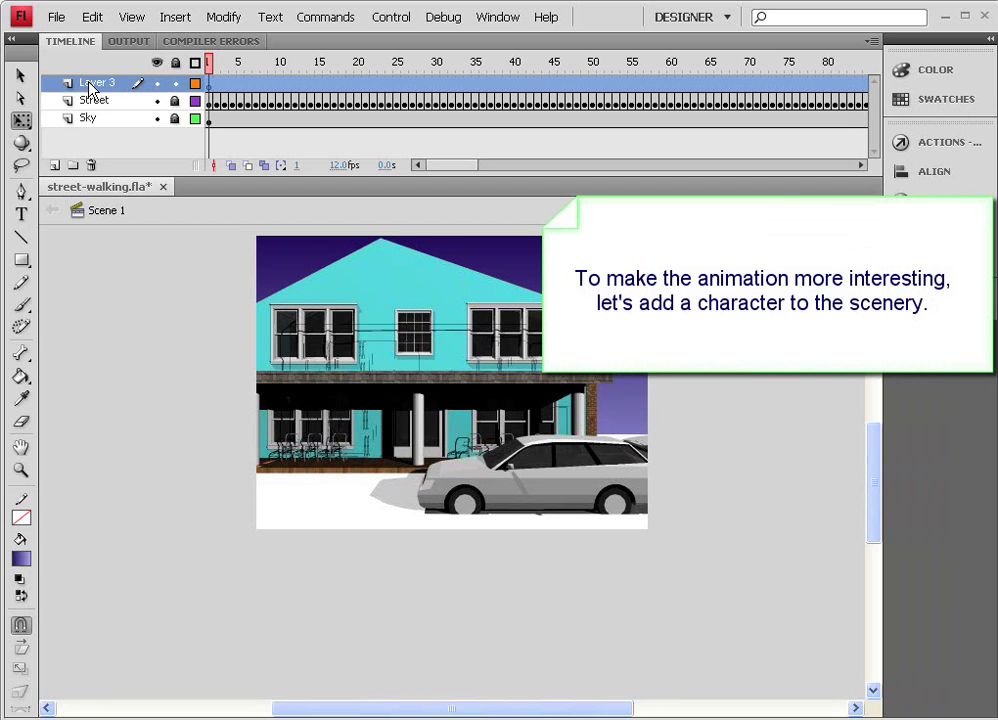
{"action": "double_click", "coordinate": [92, 84]}
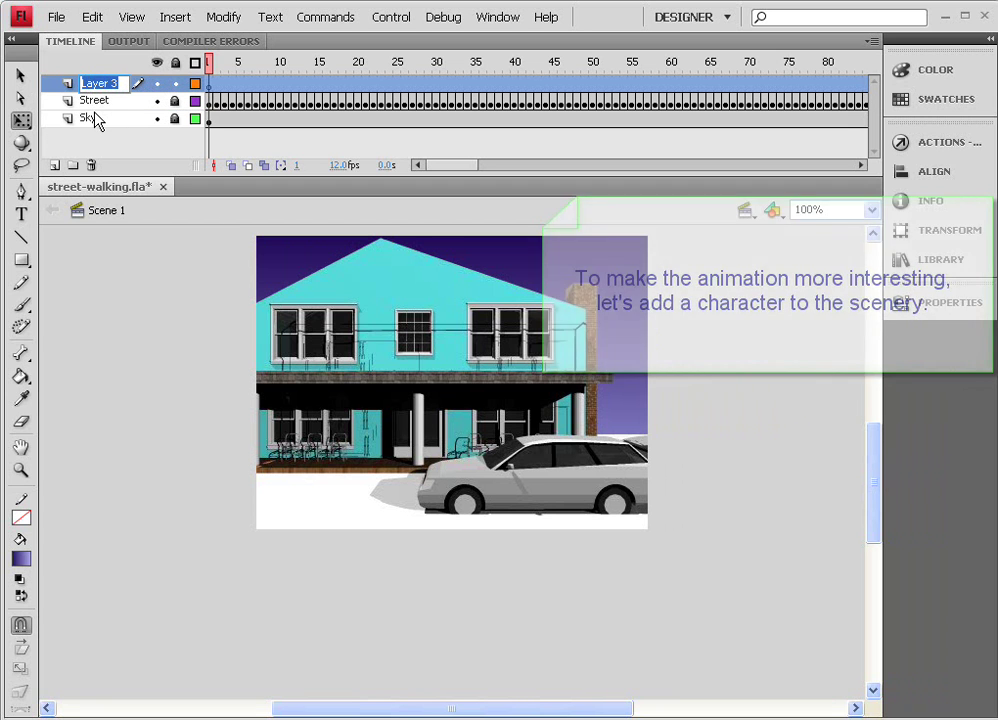
{"action": "type", "text": "Walking"}
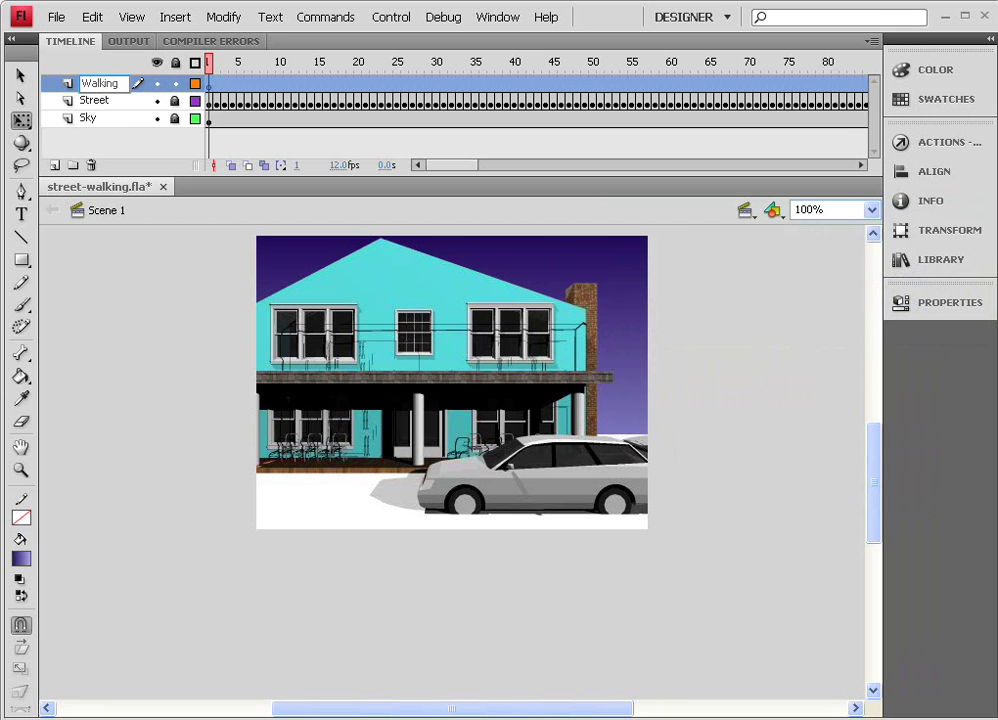
{"action": "key", "text": "Return"}
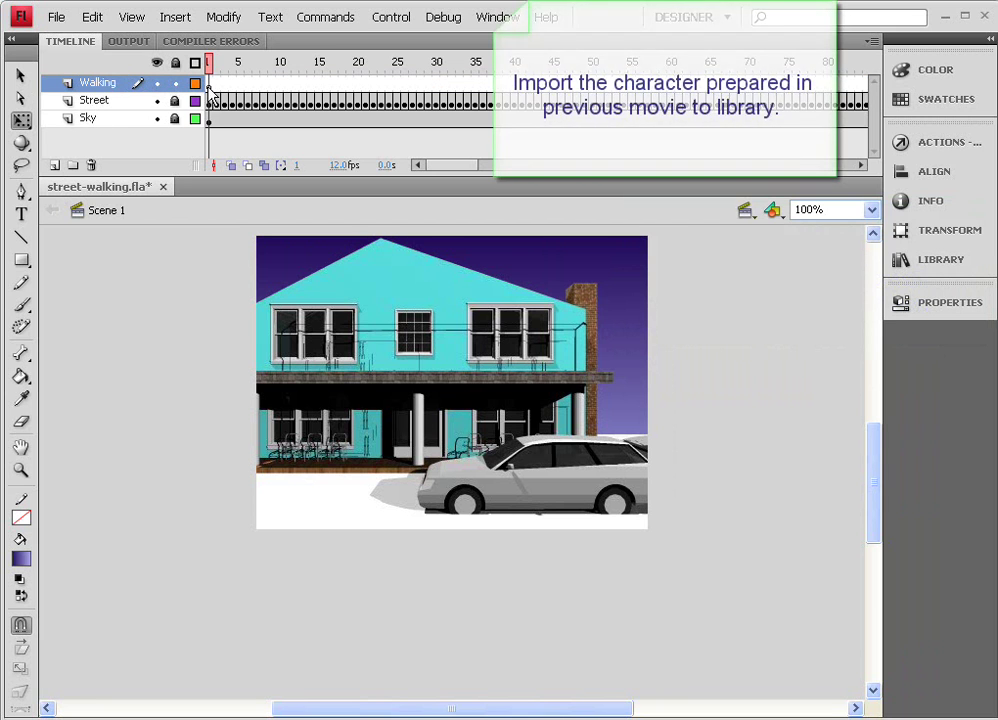
- Import the character file Alex.swf from the Street Walking folder into the library
{"action": "left_click", "coordinate": [57, 18]}
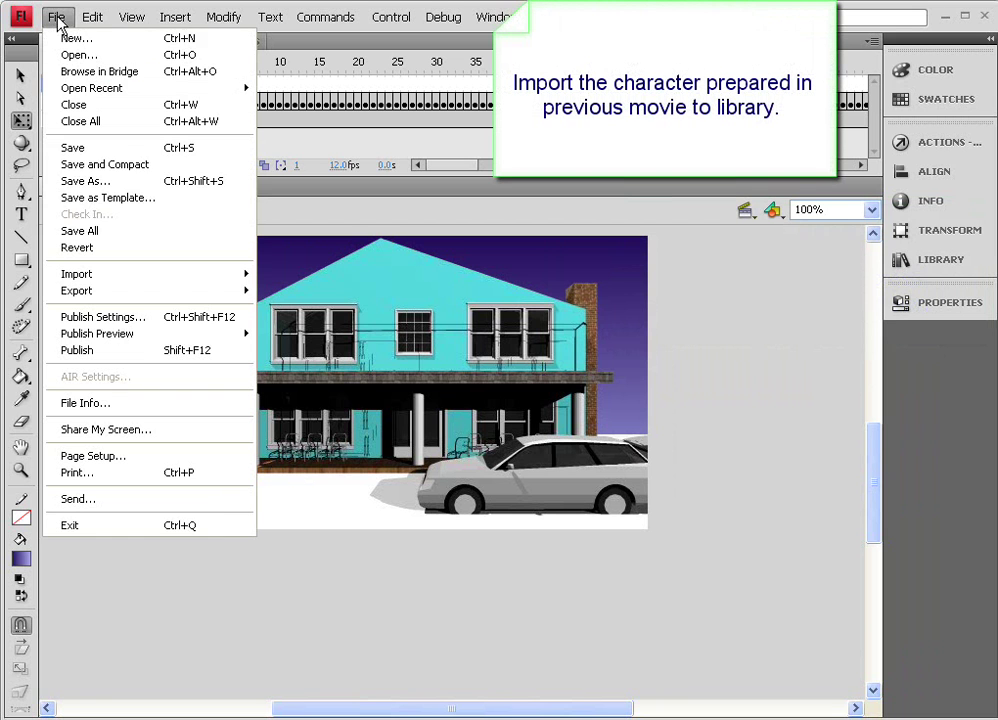
{"action": "mouse_move", "coordinate": [256, 274]}
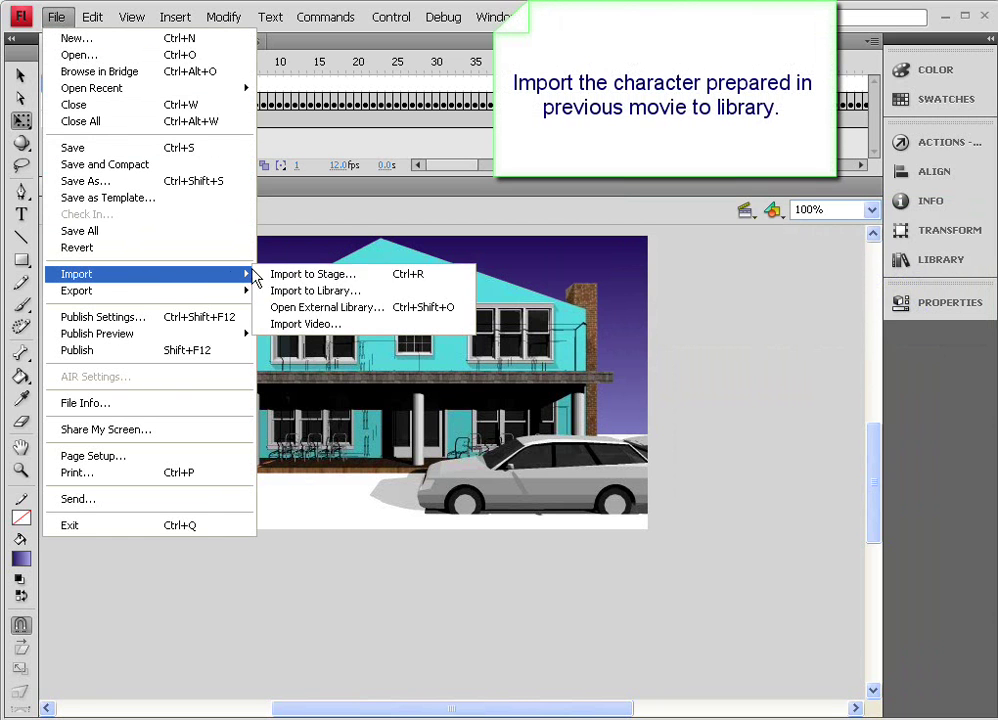
{"action": "left_click", "coordinate": [340, 291]}
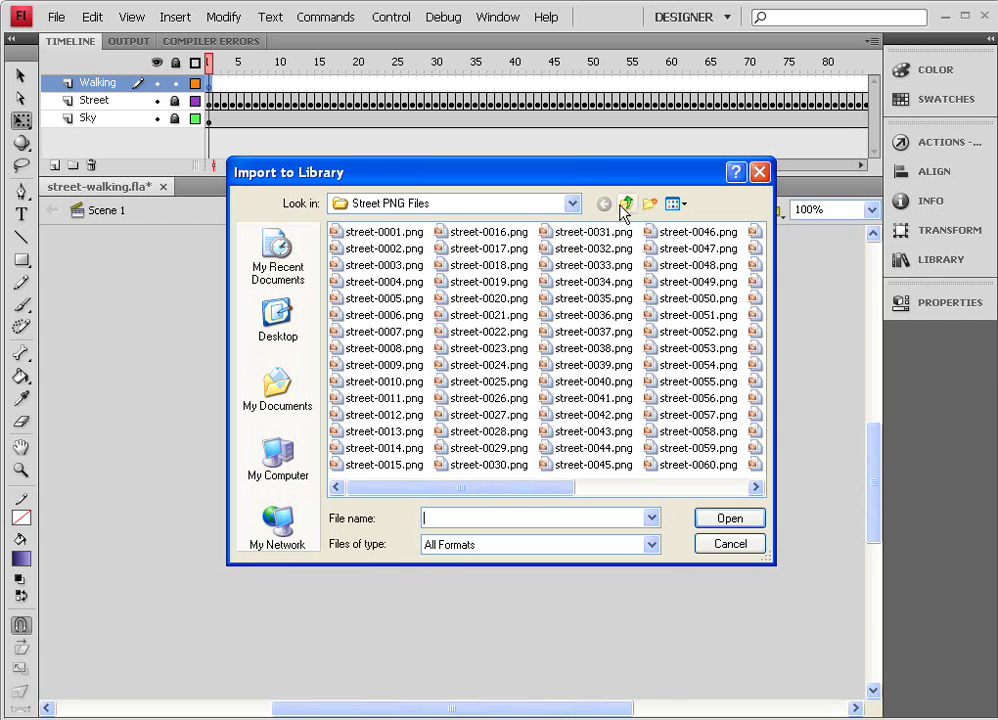
{"action": "left_click", "coordinate": [626, 204]}
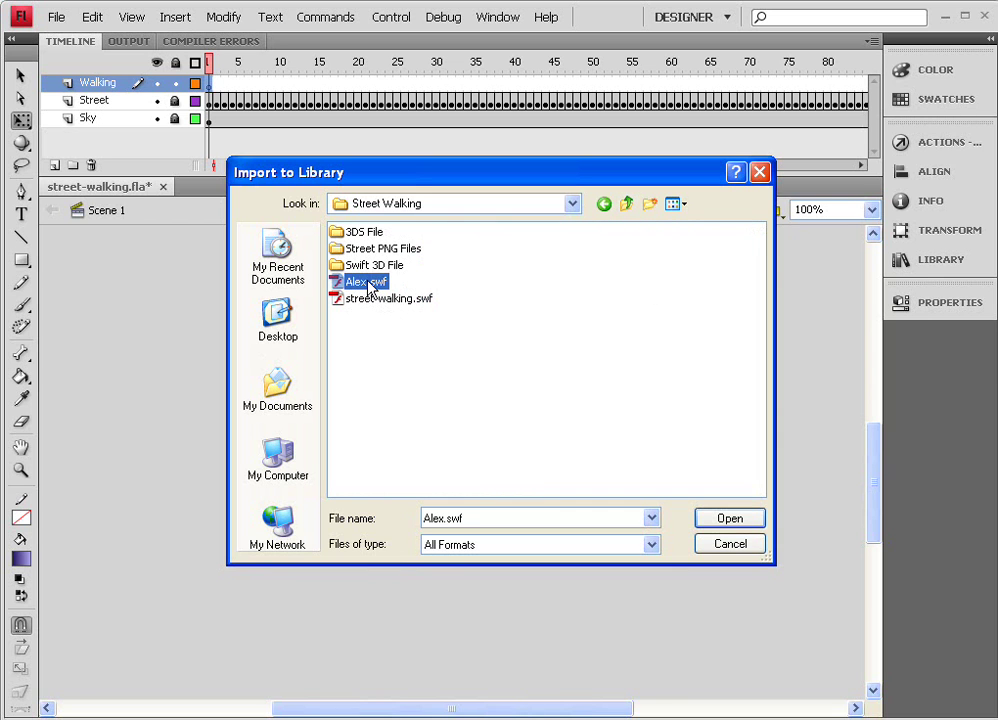
{"action": "left_click", "coordinate": [728, 519]}
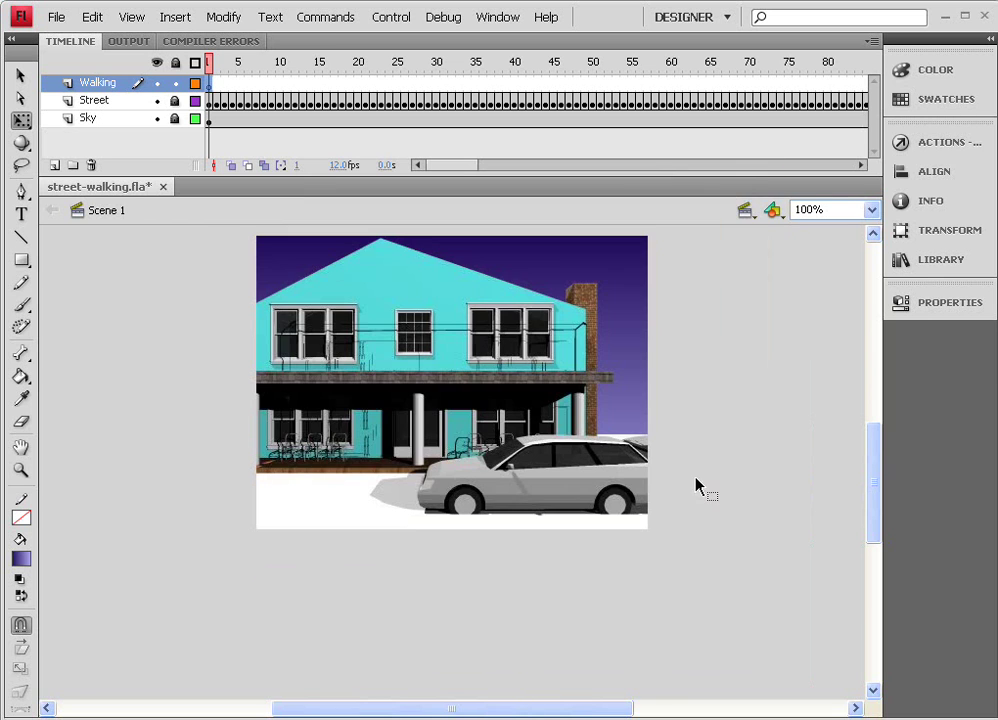
- Place an instance of the Alex.swf character from the library on the stage in frame 1 of the Walking layer
{"action": "left_click", "coordinate": [906, 264]}
{"action": "left_click", "coordinate": [738, 374]}
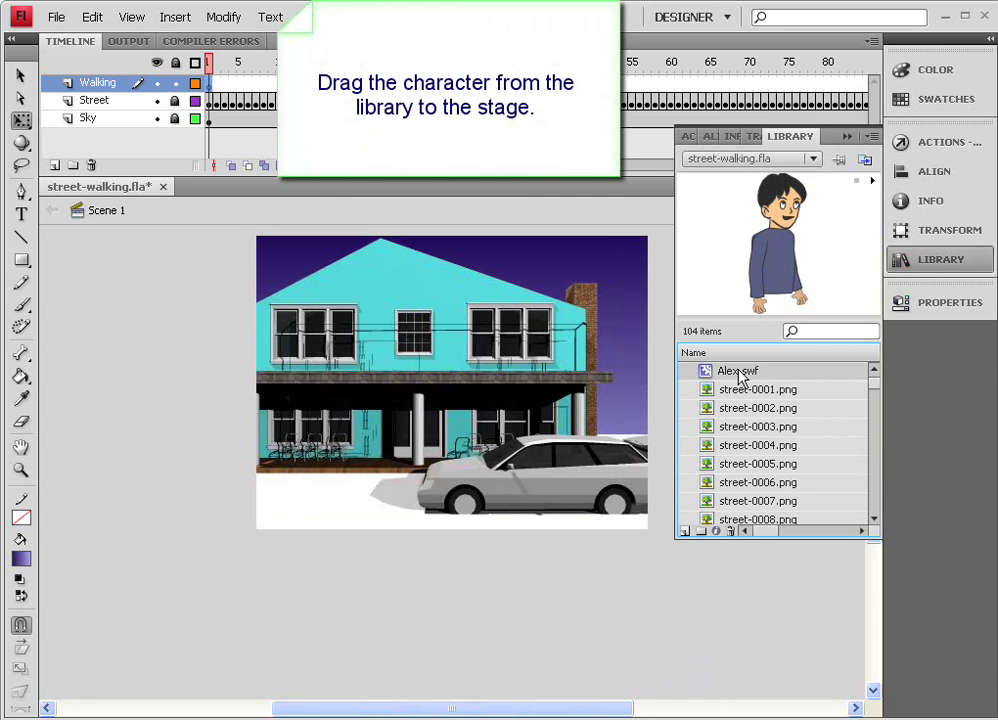
{"action": "left_click_drag", "start_coordinate": [706, 375], "coordinate": [407, 372]}
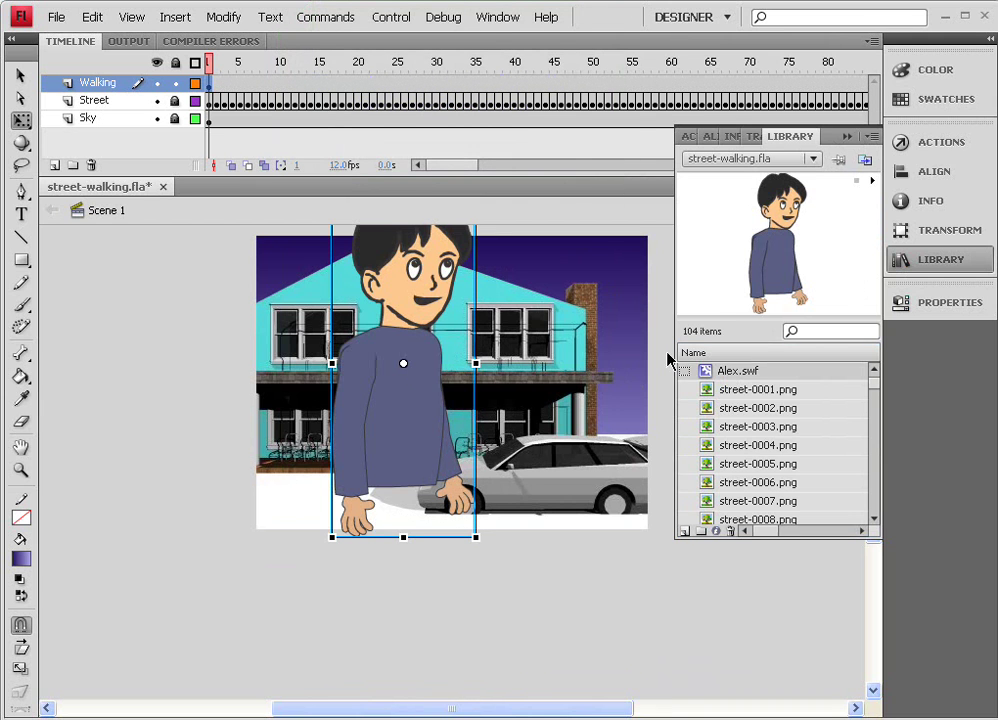
{"action": "left_click", "coordinate": [847, 137]}
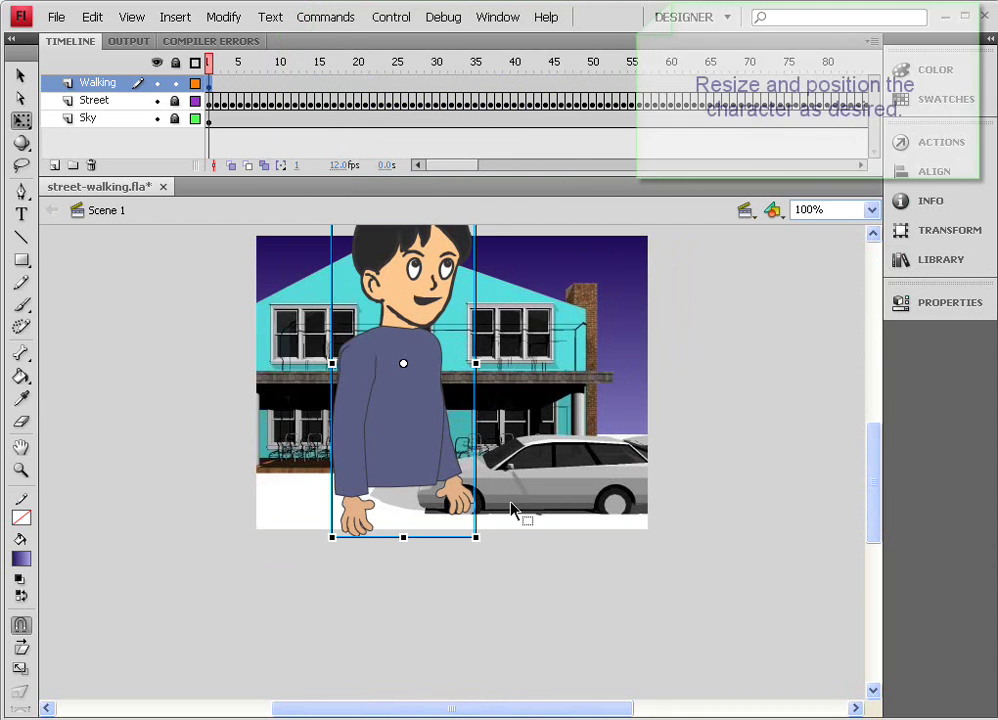
- Scale the character down proportionally to under half its size and move it onto the pavement in front of the car, hands below the stage edge
{"action": "left_click_drag", "start_coordinate": [871, 457], "coordinate": [869, 434]}
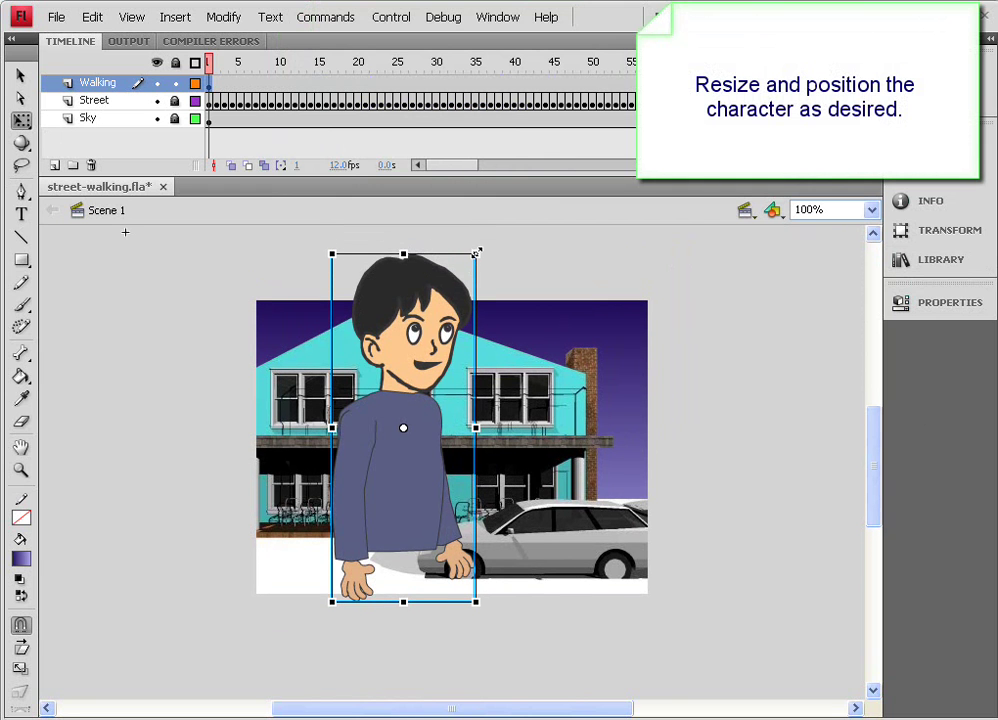
{"action": "left_click_drag", "start_coordinate": [479, 252], "coordinate": [435, 313]}
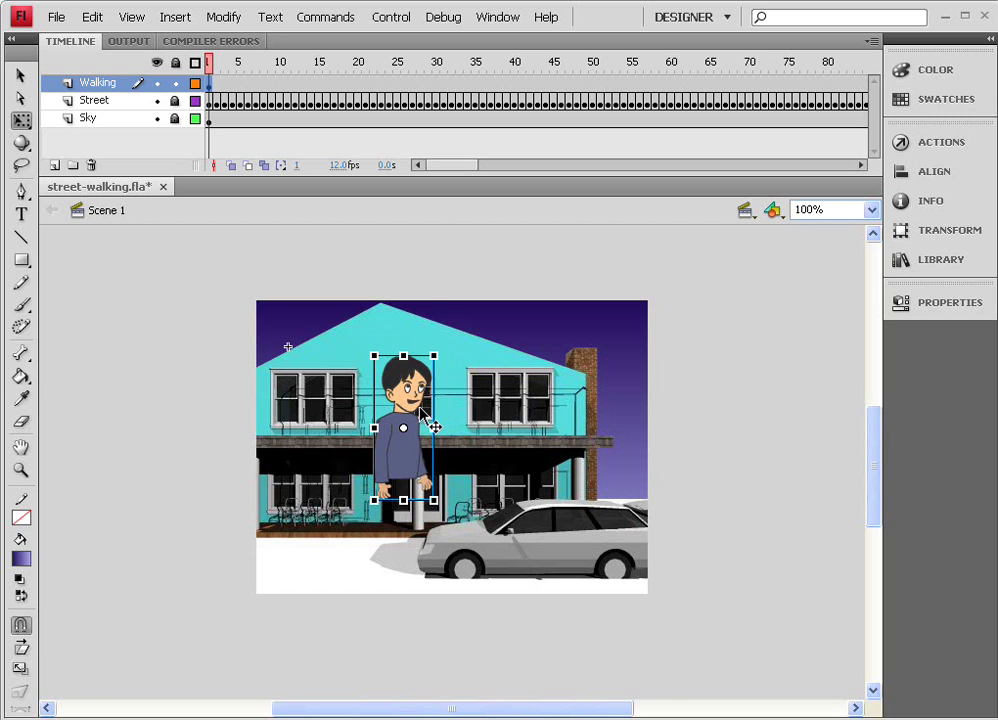
{"action": "left_click_drag", "start_coordinate": [409, 400], "coordinate": [358, 513]}
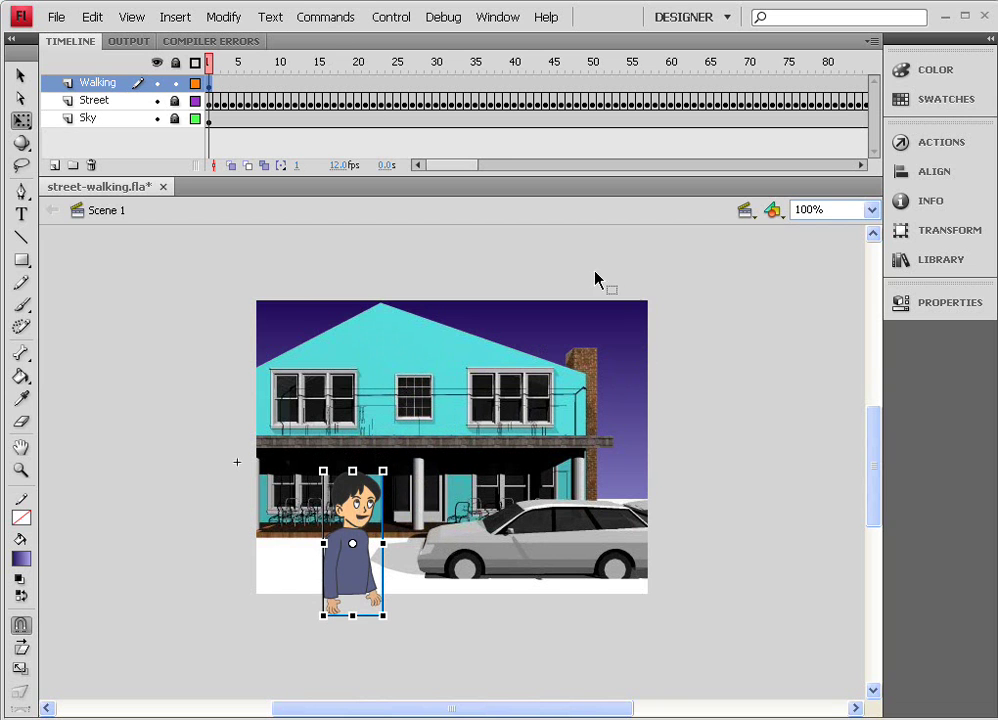
{"action": "left_click", "coordinate": [546, 303]}
- Test the movie to check the character against the moving street, and close the preview
{"action": "left_click_drag", "start_coordinate": [876, 430], "coordinate": [876, 440]}
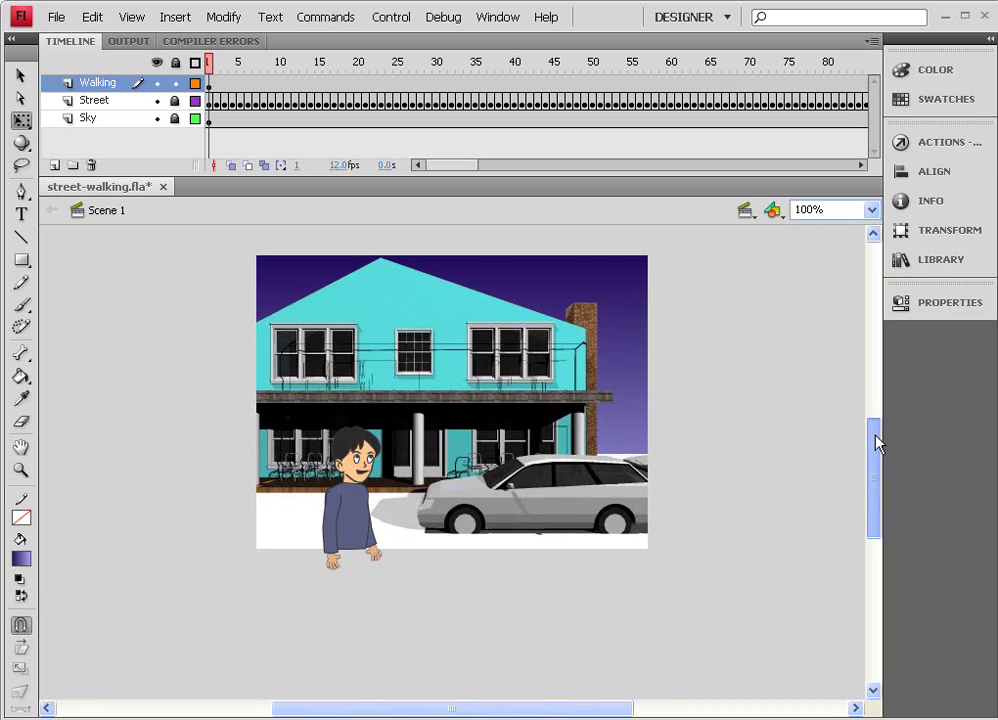
{"action": "left_click", "coordinate": [394, 22]}
{"action": "left_click", "coordinate": [446, 146]}
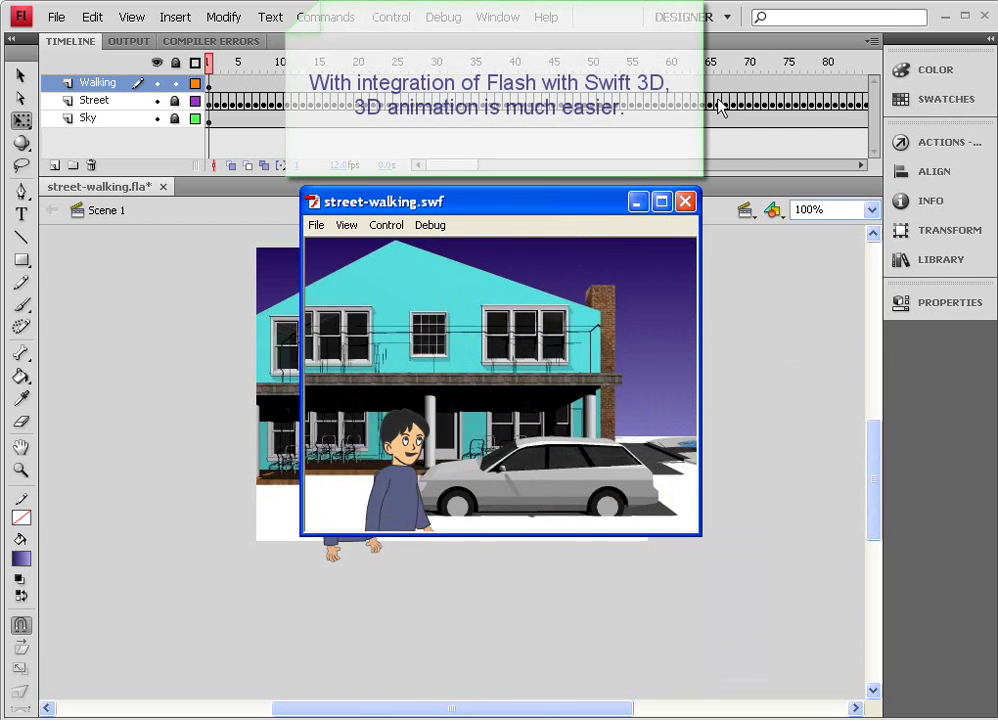
{"action": "left_click", "coordinate": [685, 201]}
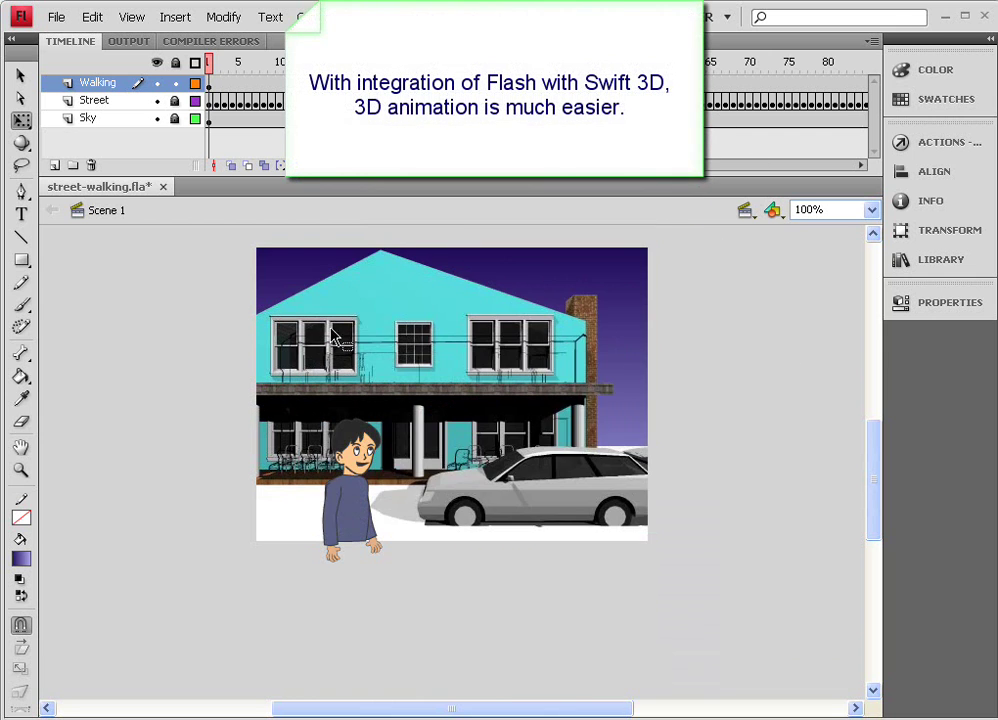